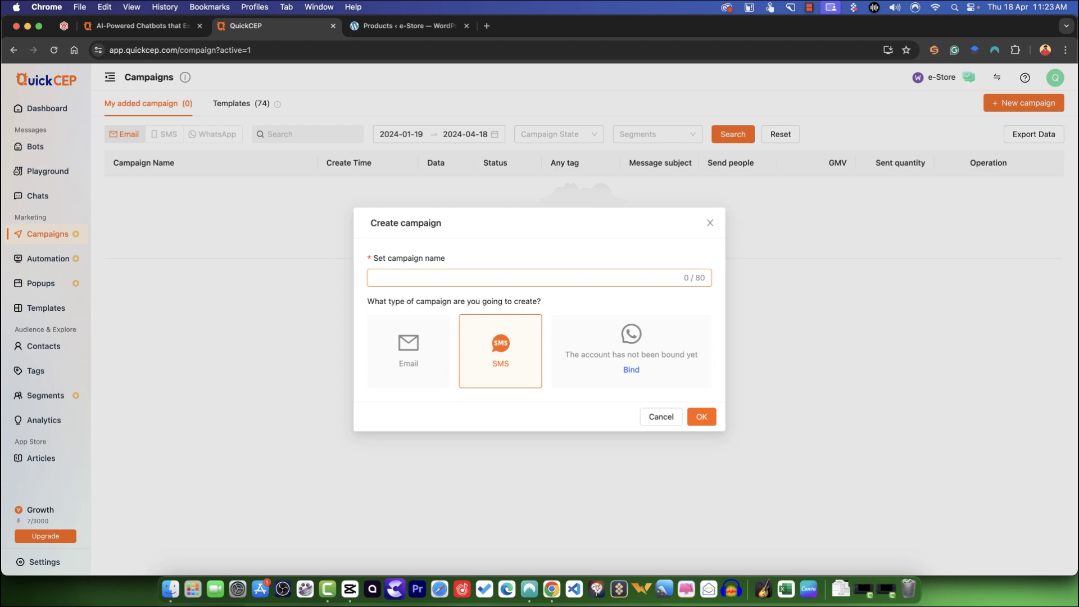
# Step: Close the campaign creation form and open the 02-Black Friday Deal campaign template in the template editor
pyautogui.press('Escape')
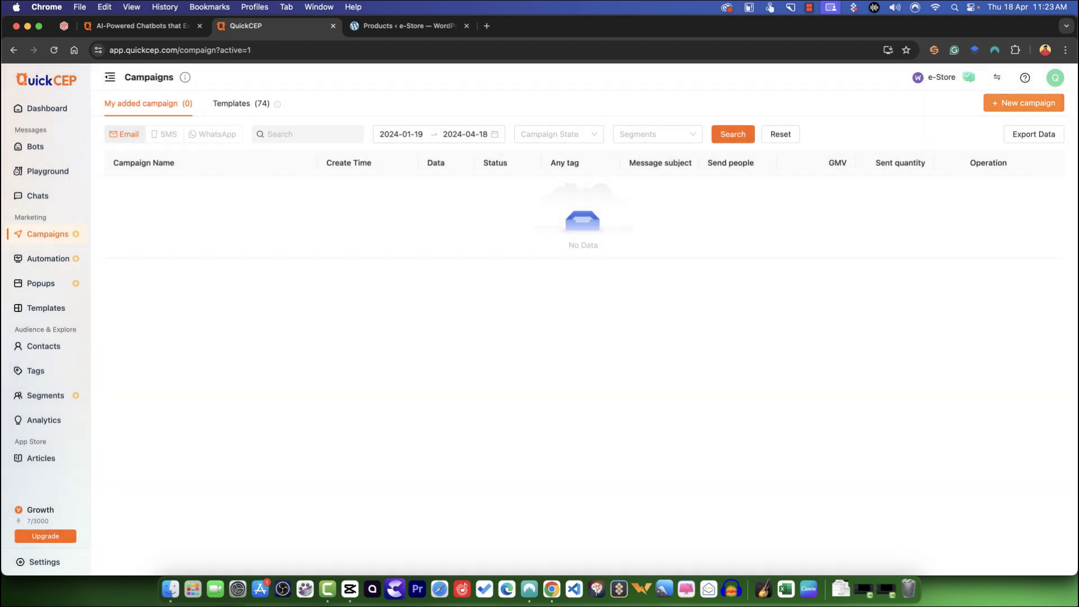
pyautogui.click(241, 104)
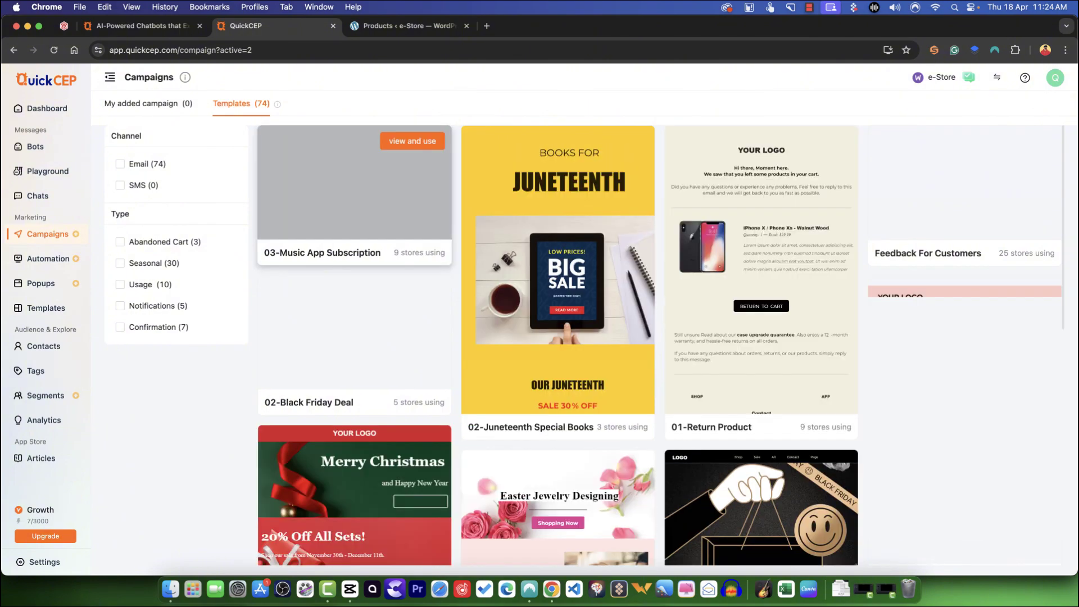
pyautogui.scroll(-5, 558, 337)
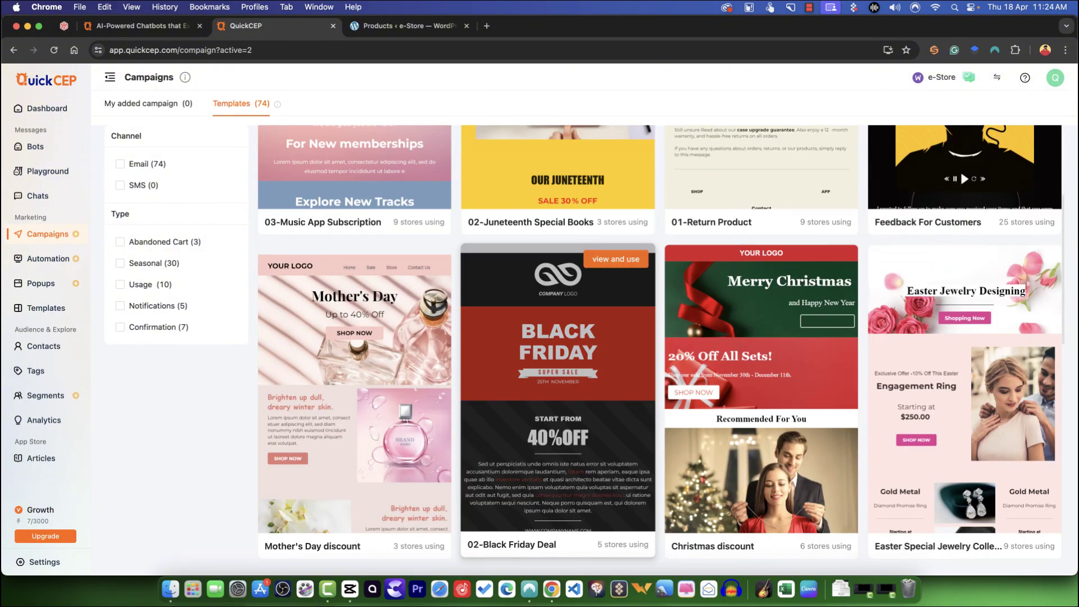
pyautogui.click(616, 259)
pyautogui.scroll(-5, 539, 320)
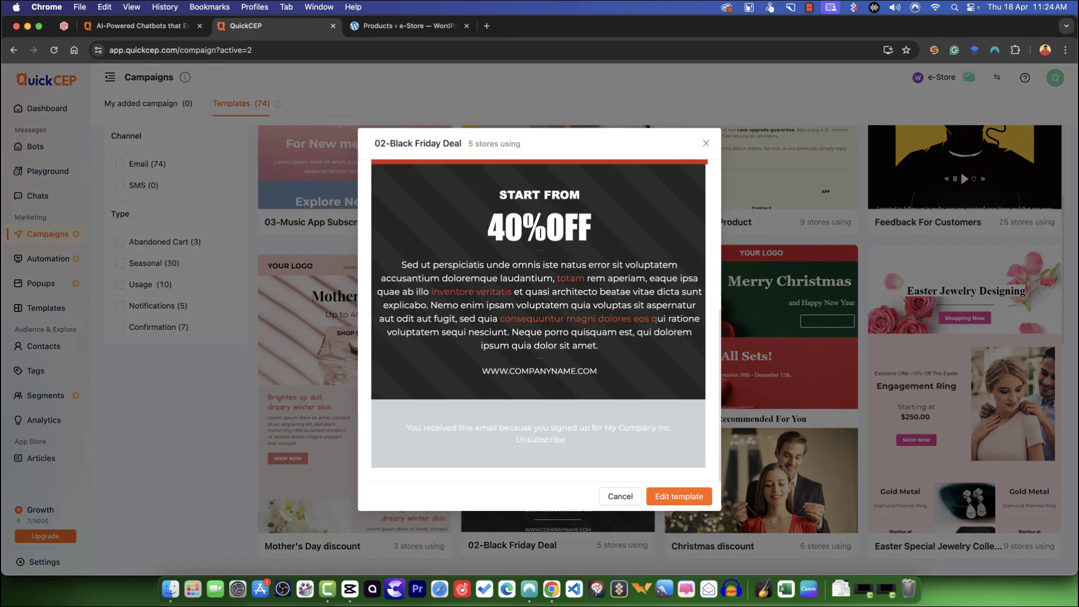
pyautogui.click(679, 496)
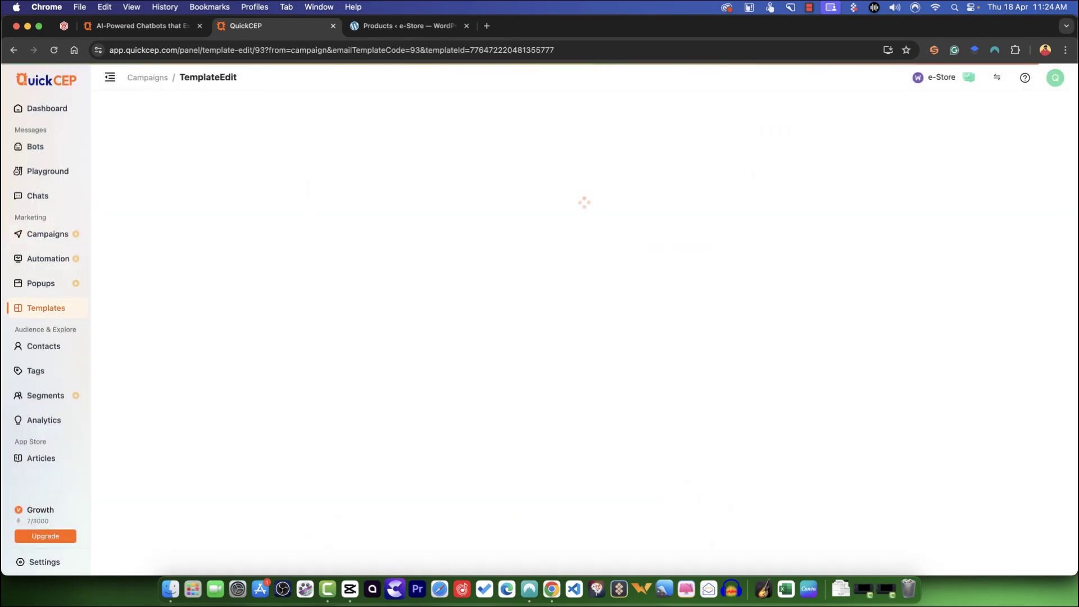
# Step: Look through the Black Friday email layout and the editor's content, blocks, body and images options
pyautogui.scroll(-3, 463, 359)
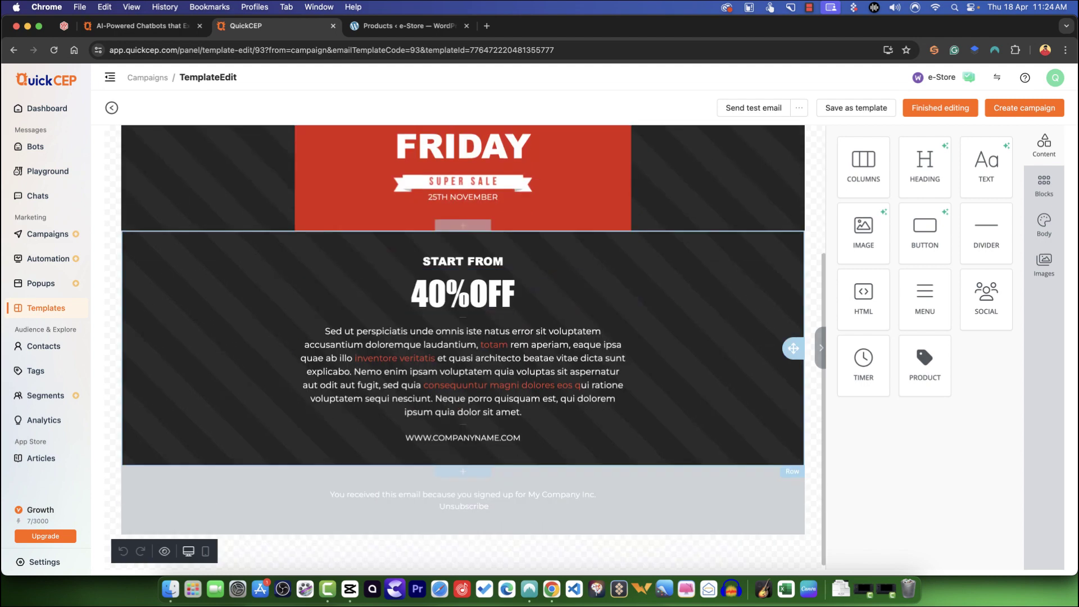
pyautogui.scroll(4, 464, 337)
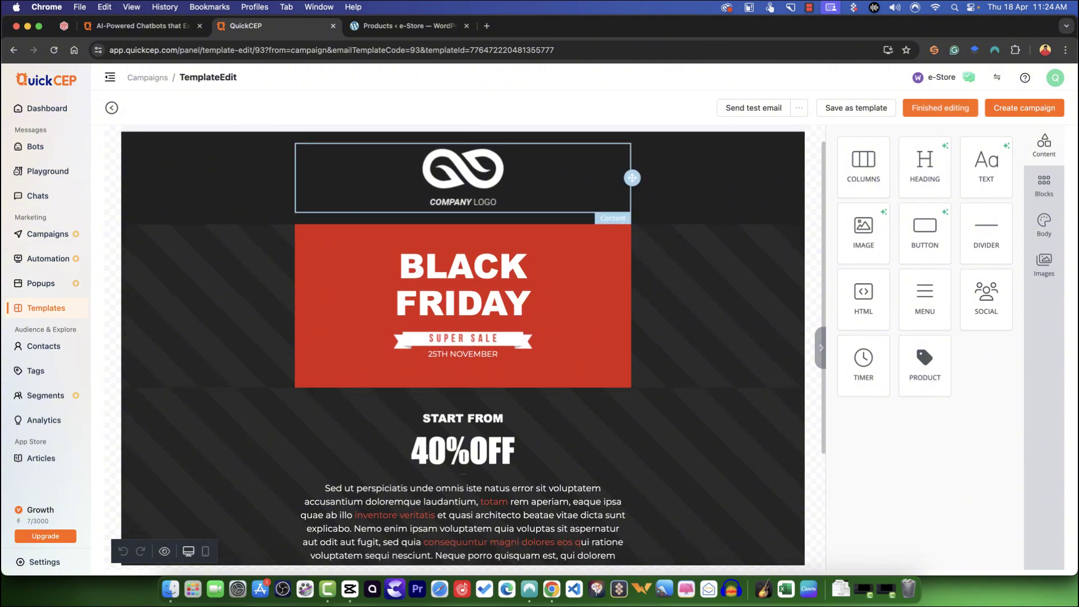
pyautogui.click(1044, 186)
pyautogui.click(1044, 224)
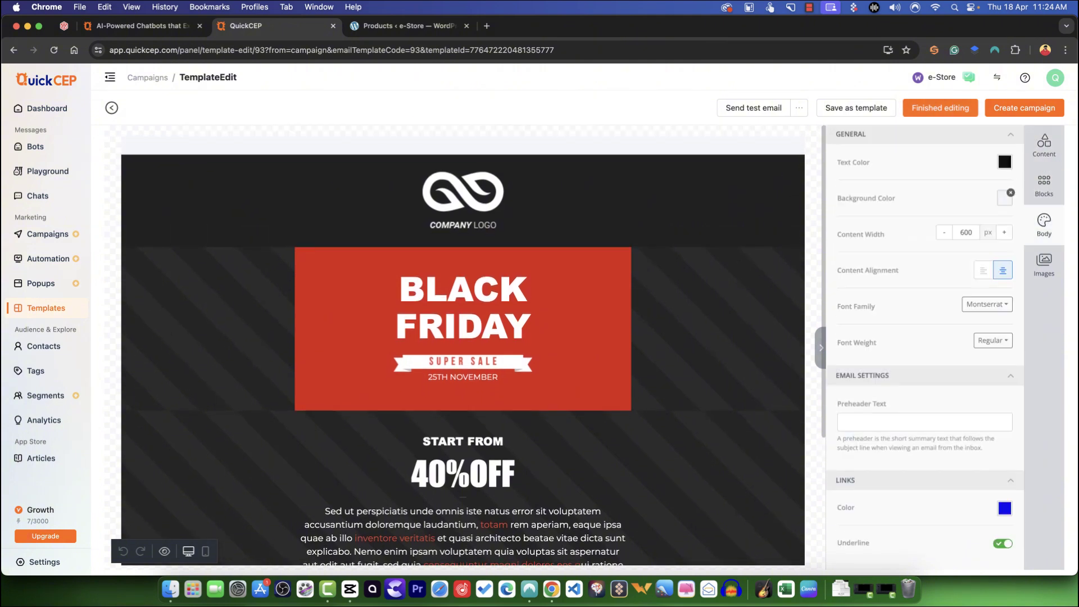
pyautogui.click(1044, 264)
pyautogui.click(1044, 147)
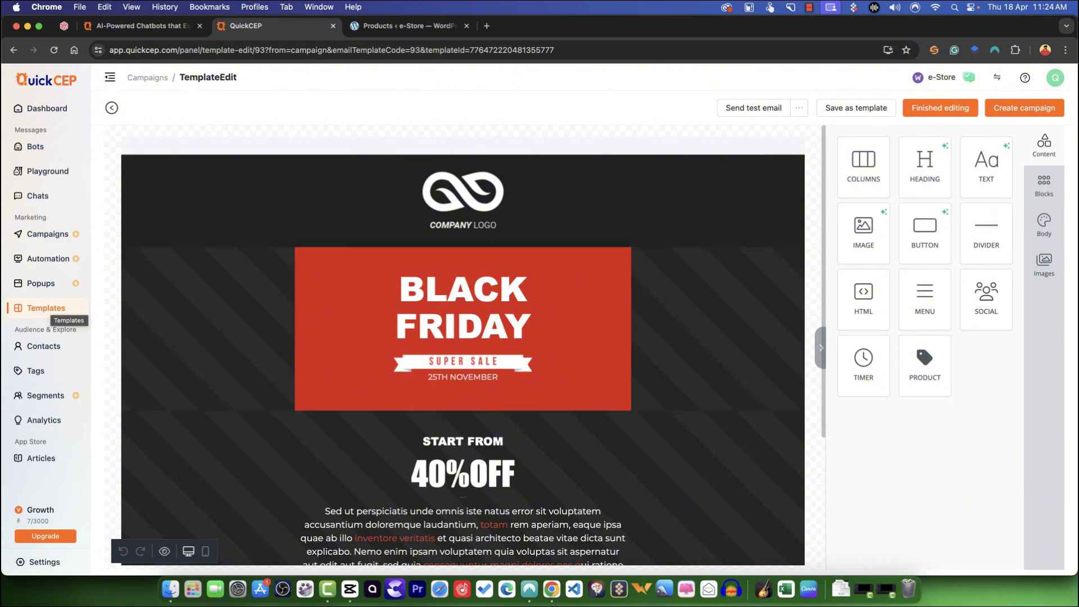
# Step: Leave the template editor for the Contacts page and check the contact import form without importing anything
pyautogui.click(44, 346)
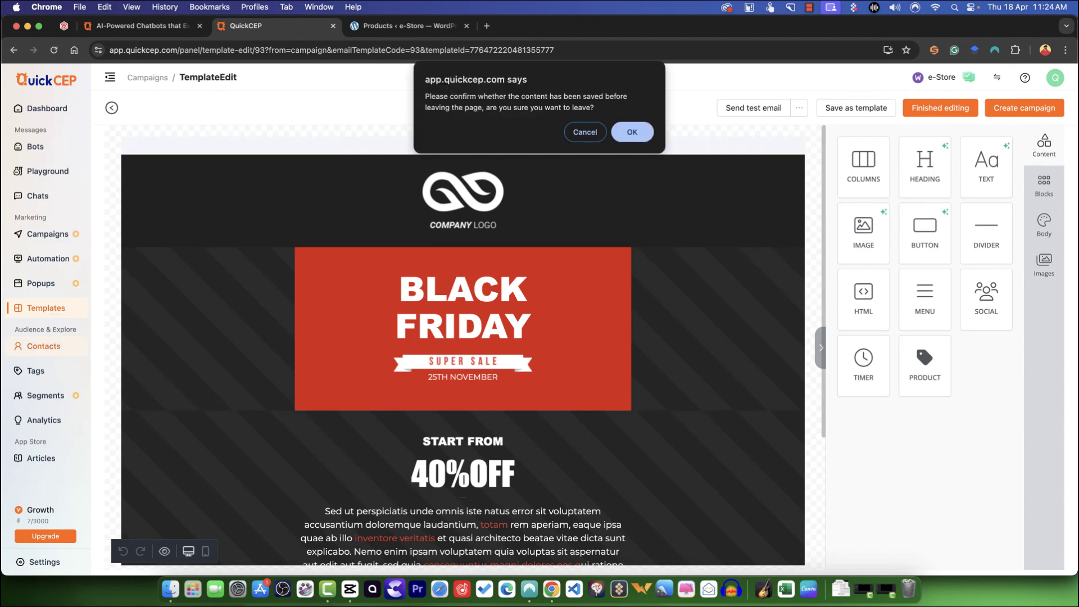
pyautogui.press('Return')
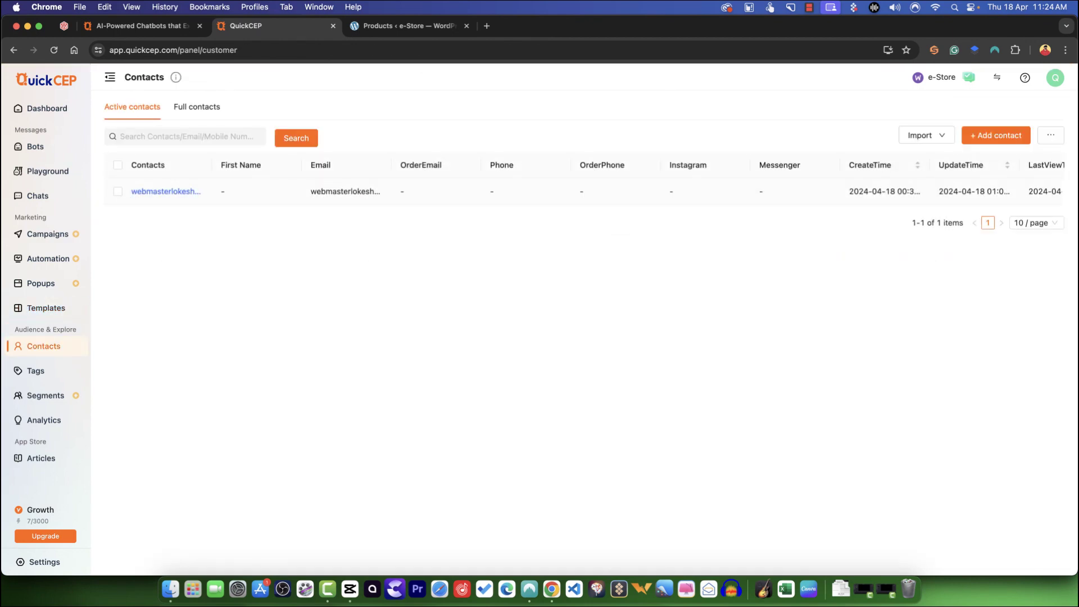
pyautogui.click(927, 135)
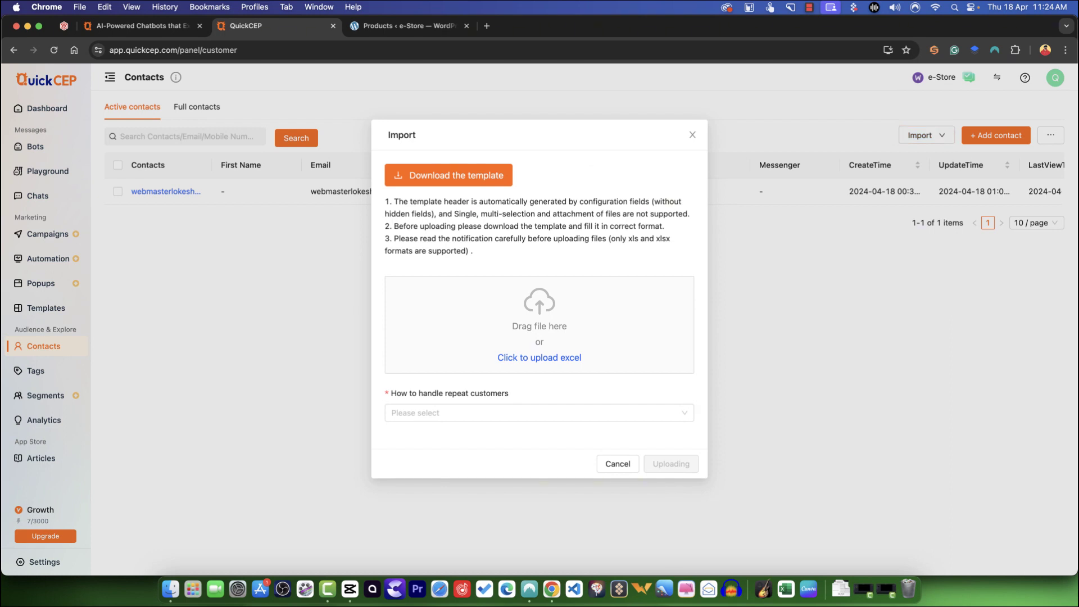
pyautogui.click(617, 464)
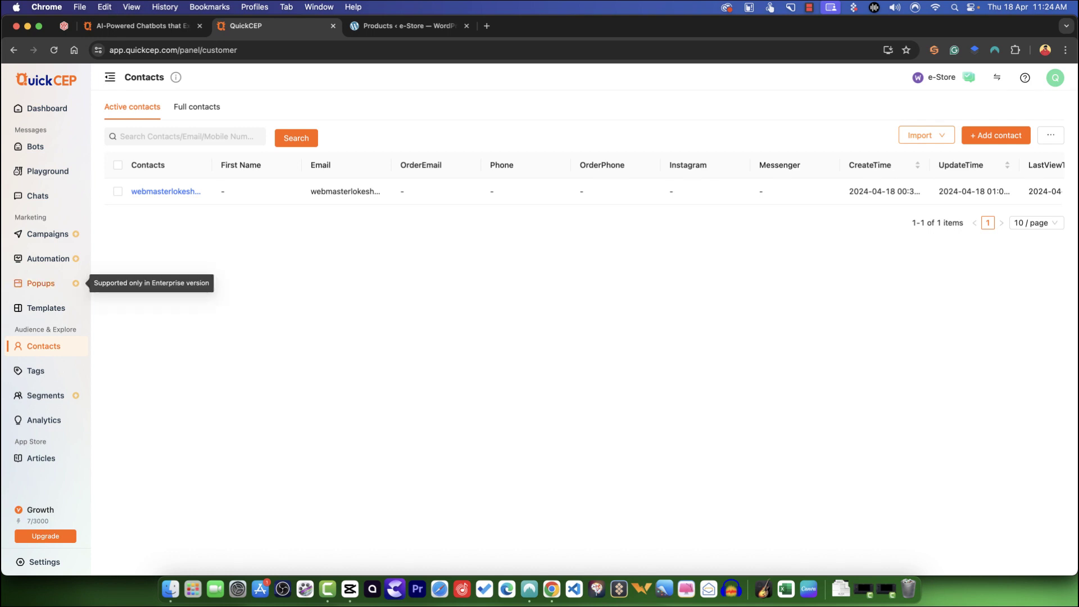
# Step: Review the email templates page and the Campaigns area, including its new campaign form and ready-made templates
pyautogui.click(46, 308)
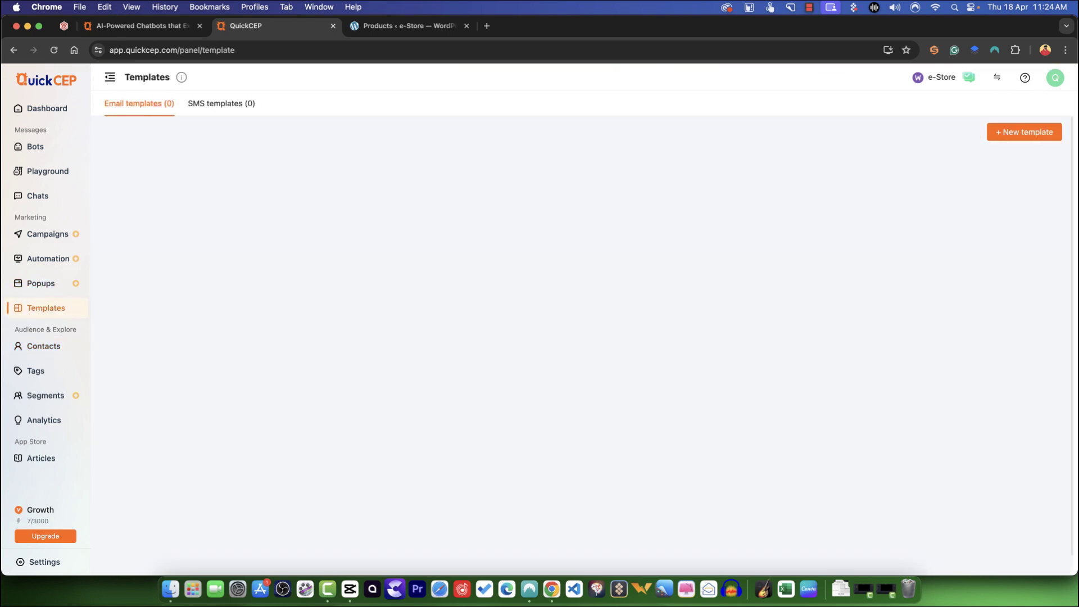
pyautogui.click(48, 234)
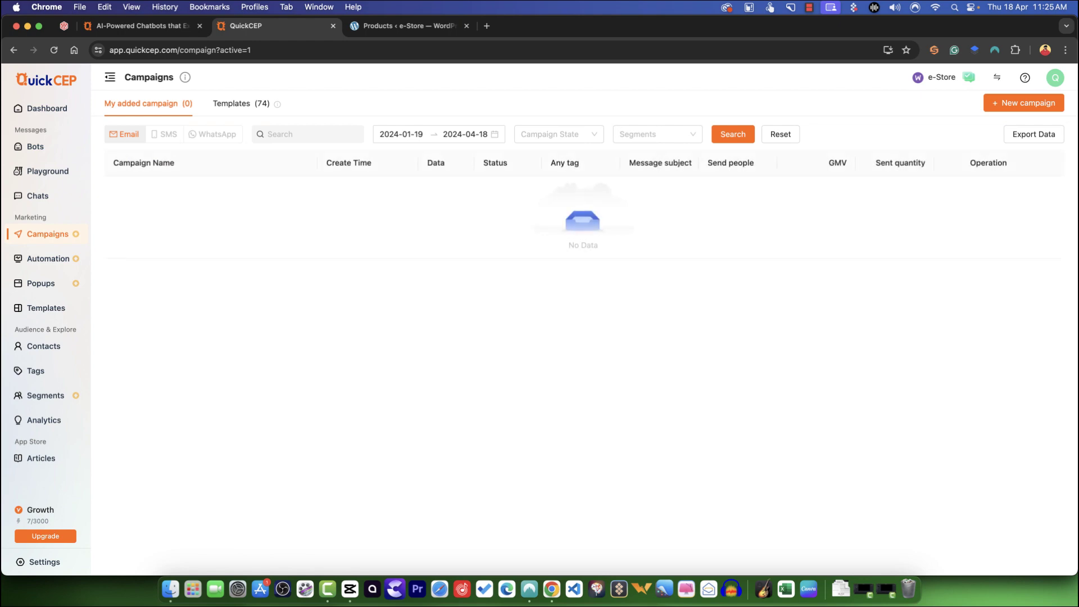
pyautogui.click(1023, 103)
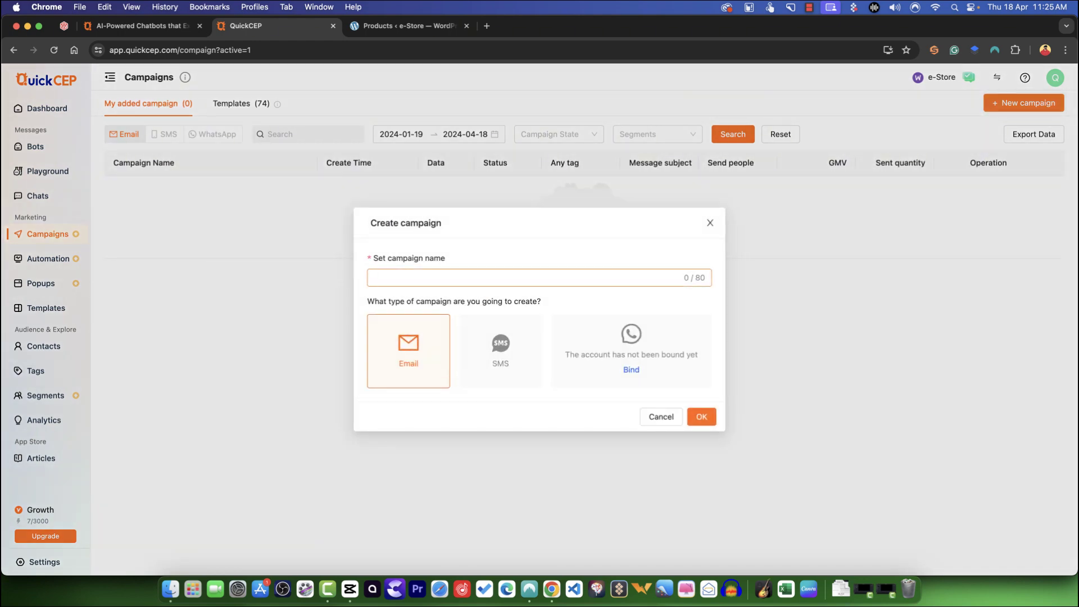
pyautogui.click(710, 223)
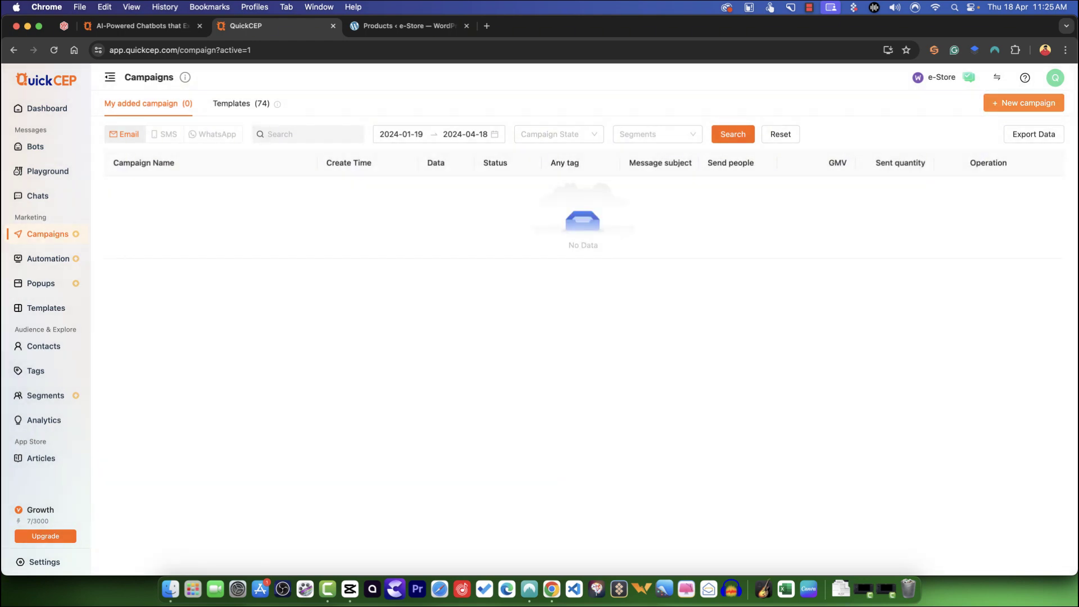
pyautogui.click(241, 104)
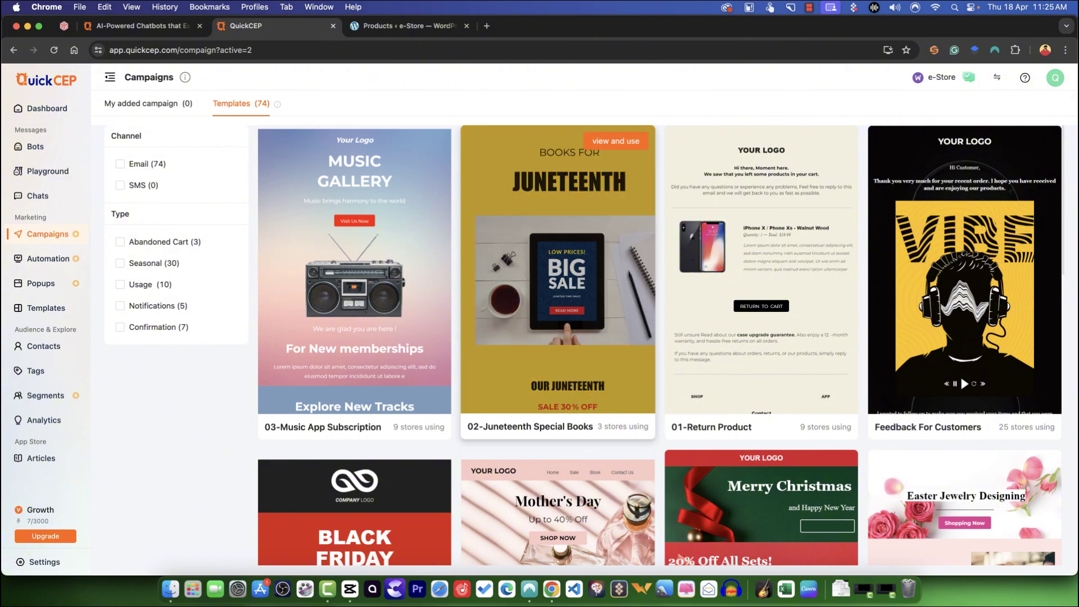
pyautogui.scroll(-8, 661, 345)
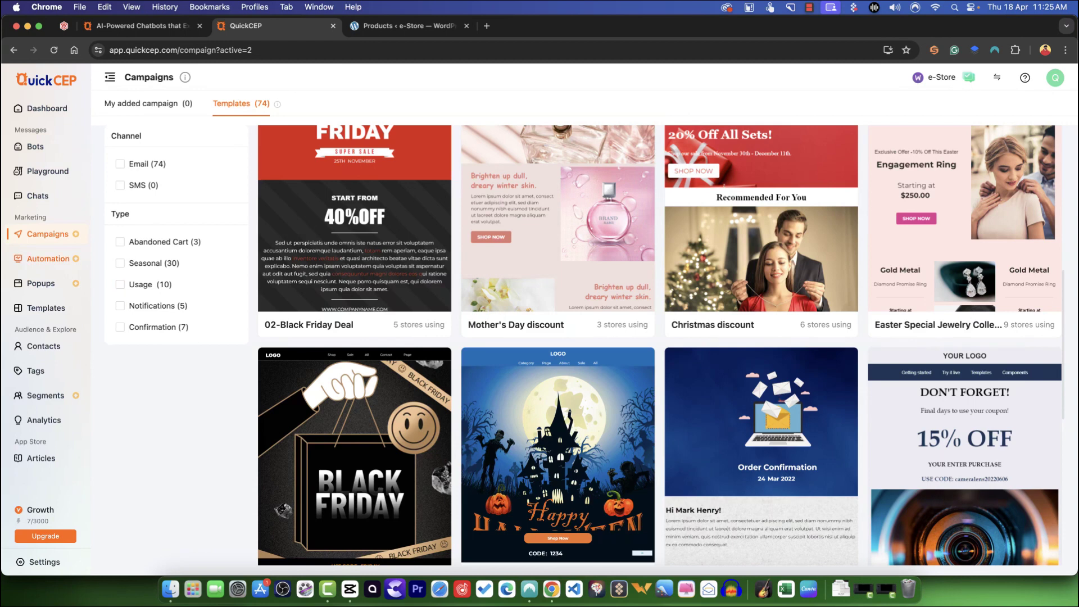
# Step: Open the ready-made automation flow templates
pyautogui.click(48, 259)
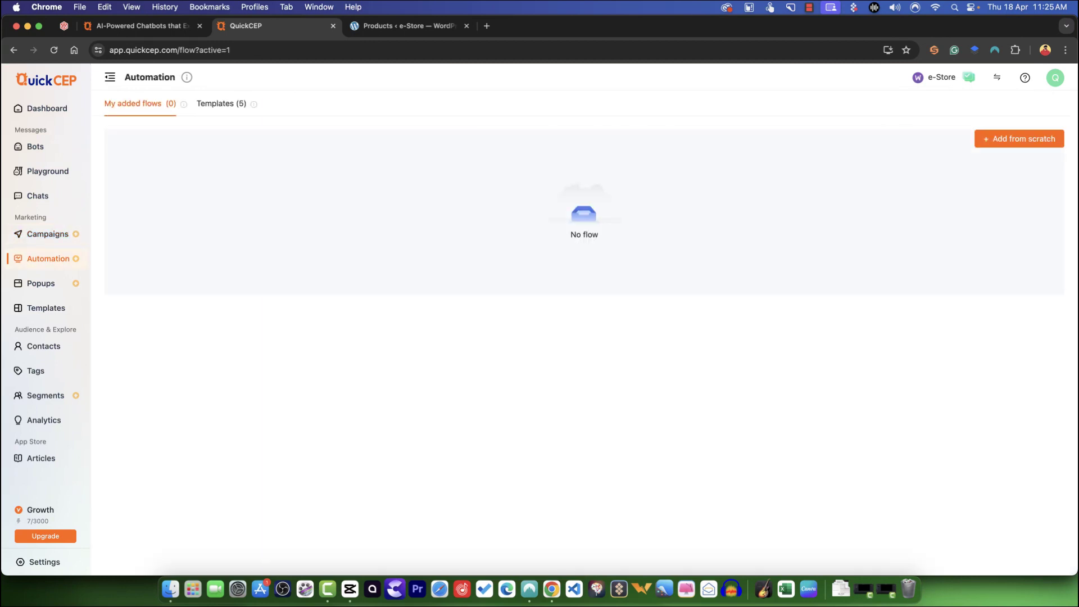
pyautogui.click(48, 234)
pyautogui.click(47, 258)
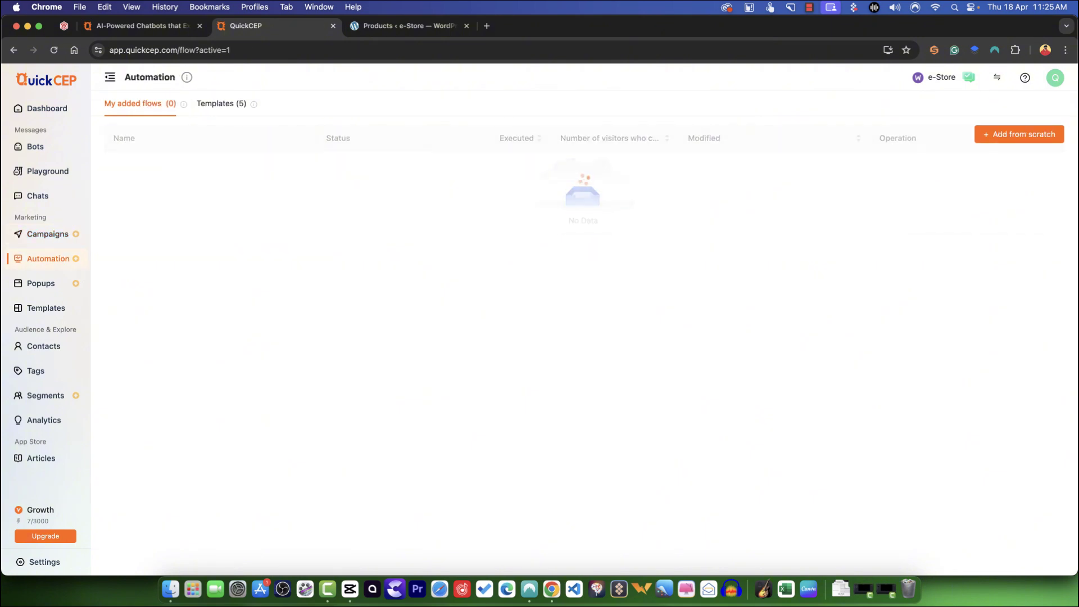
pyautogui.click(221, 104)
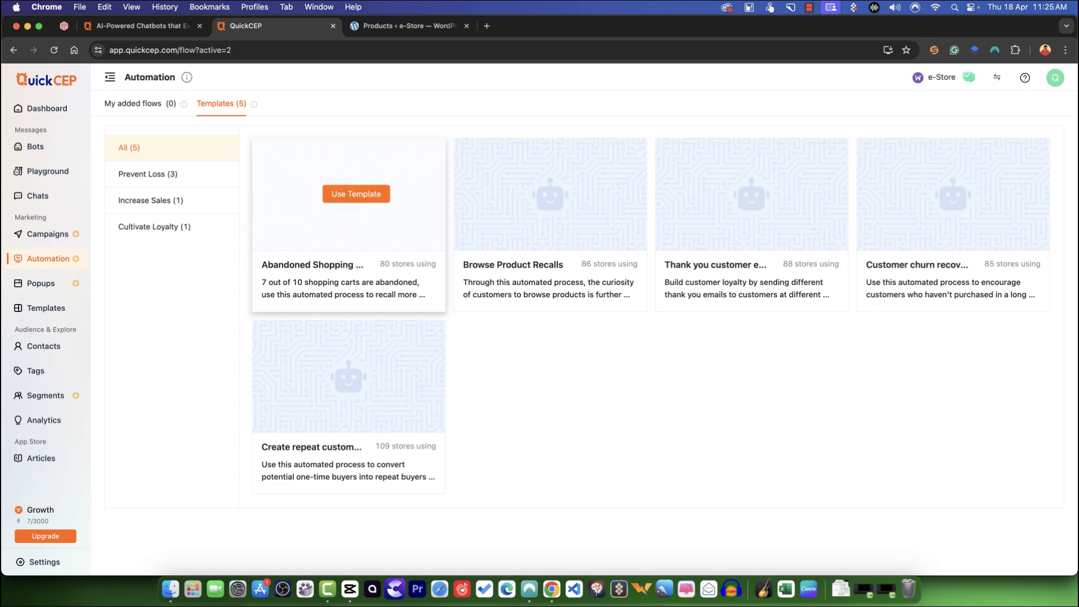
# Step: Create a workflow named Abandoned Shipping Cart from the Abandoned Shopping Cart Recall template
pyautogui.click(356, 194)
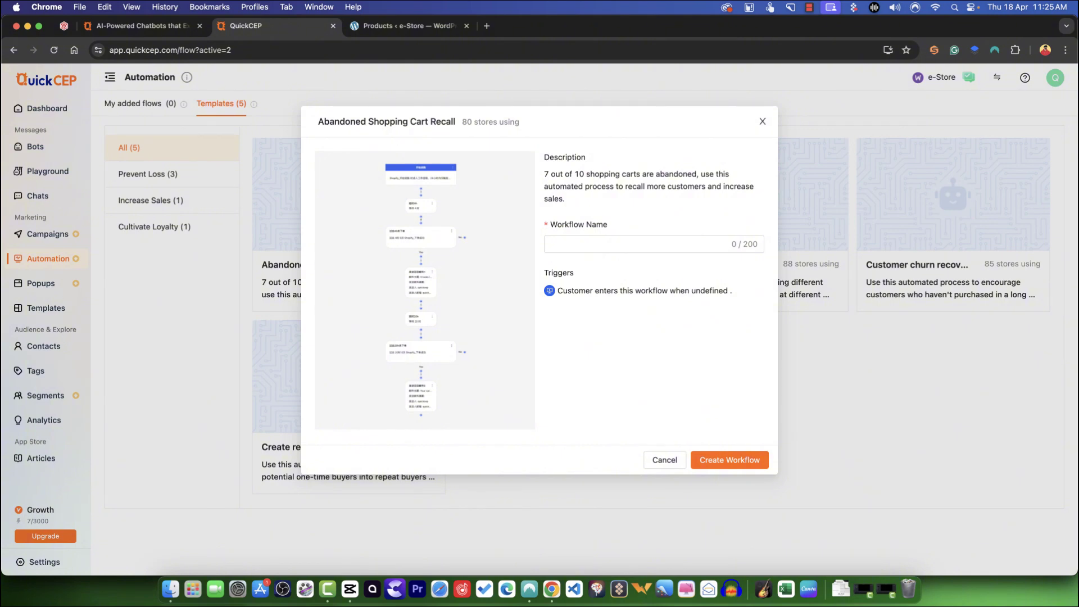
pyautogui.click(763, 122)
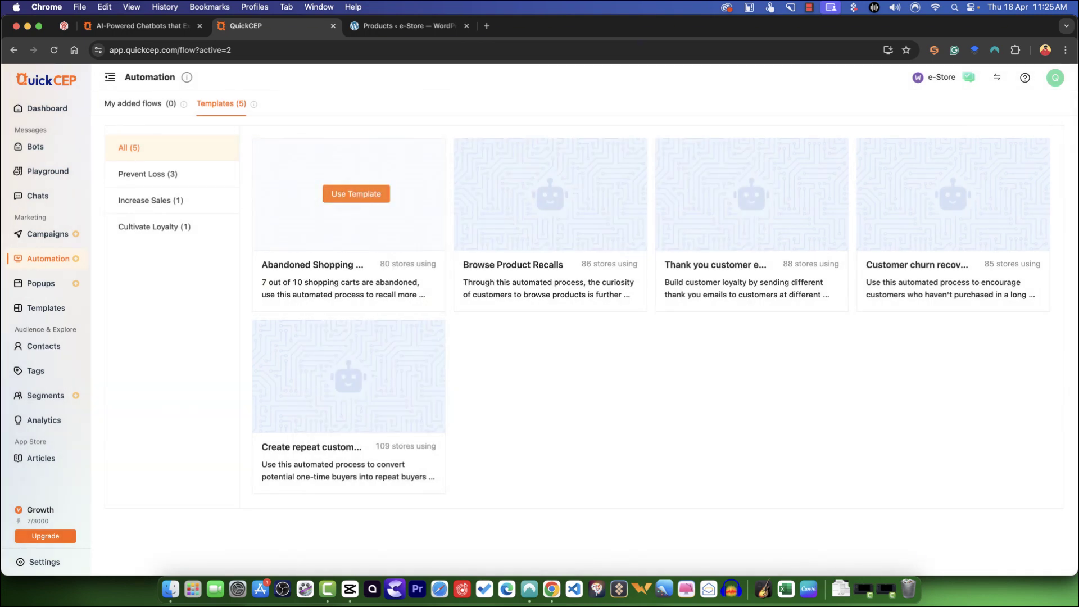
pyautogui.click(352, 193)
pyautogui.click(634, 244)
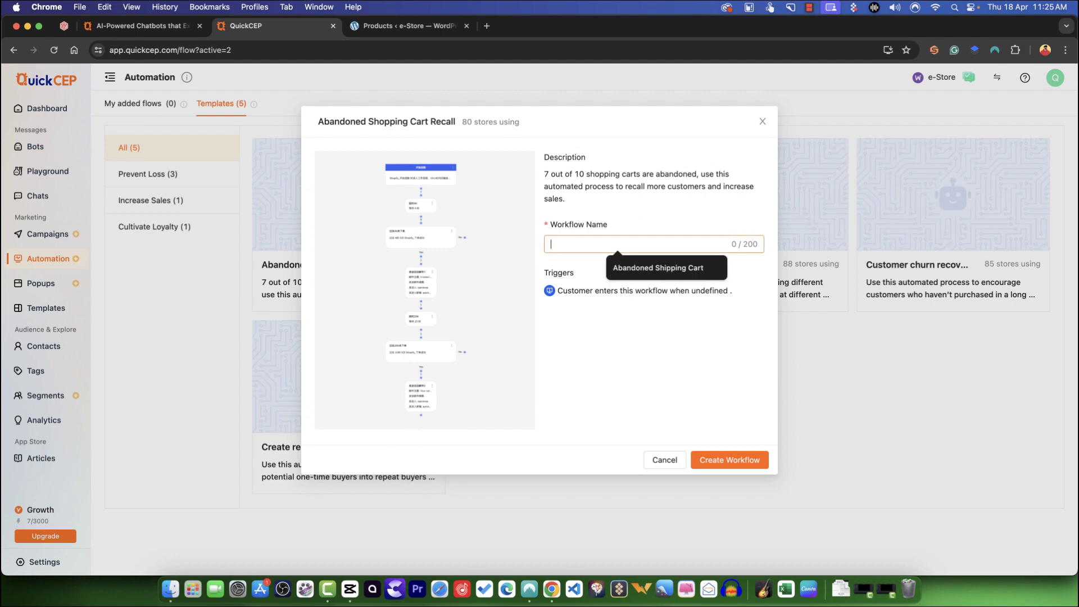
pyautogui.click(652, 268)
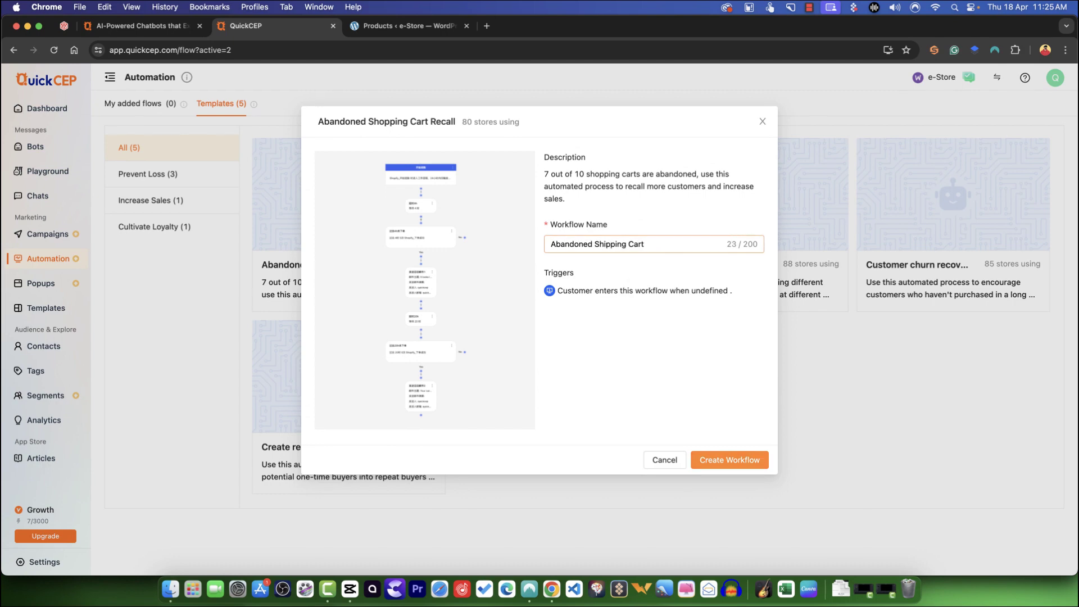
pyautogui.click(729, 460)
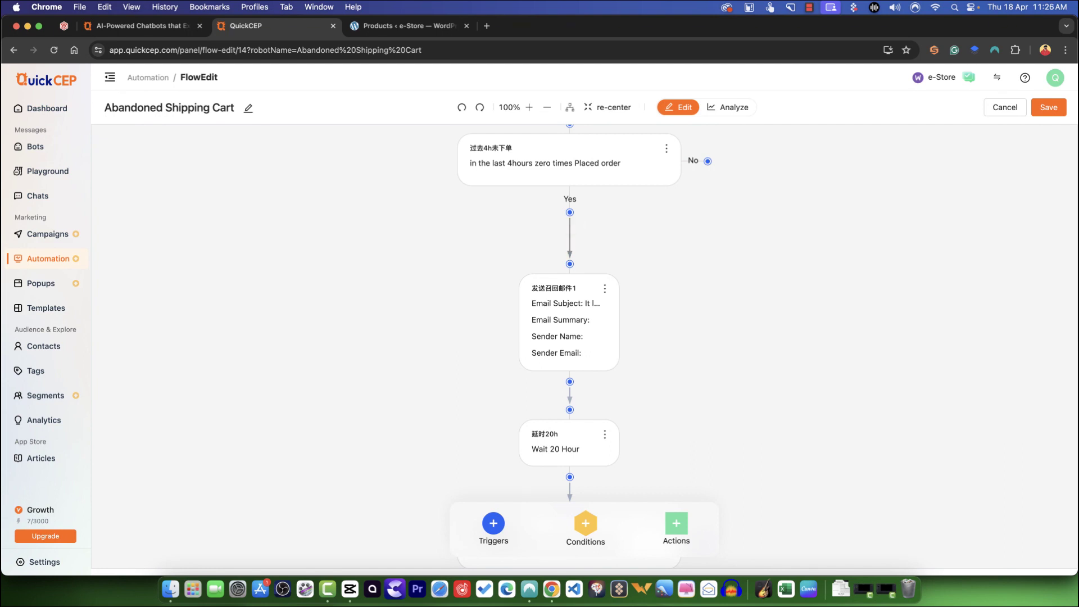
# Step: Examine the event, frequency, time-range and additional condition options of the 4-hour Placed order condition, then close it unchanged
pyautogui.click(582, 171)
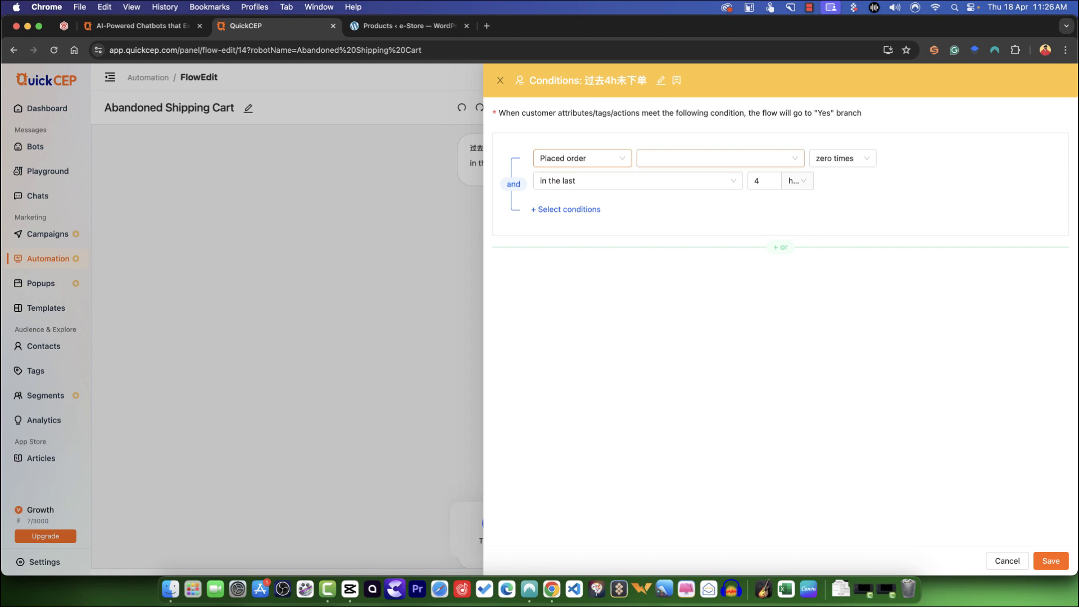
pyautogui.click(714, 159)
pyautogui.click(714, 159)
pyautogui.click(842, 159)
pyautogui.click(842, 158)
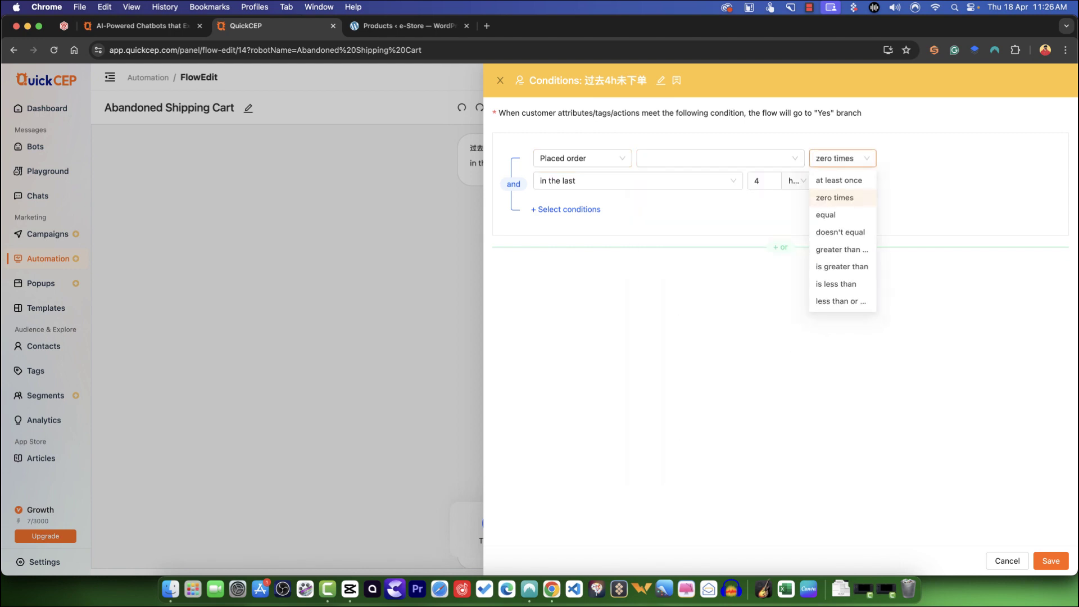
pyautogui.click(702, 181)
pyautogui.click(865, 208)
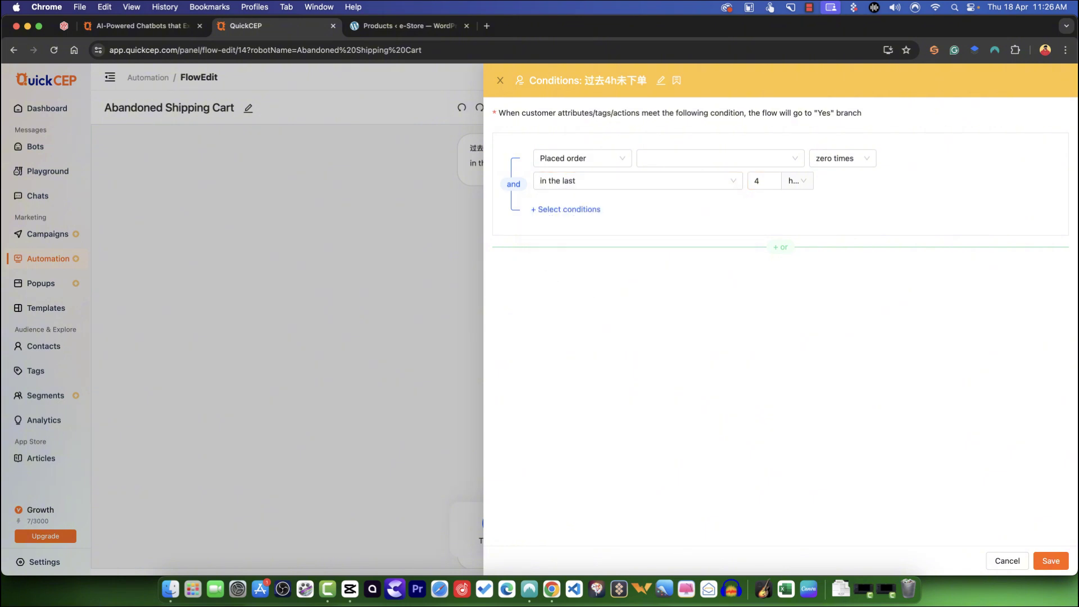
pyautogui.click(566, 210)
pyautogui.click(770, 388)
pyautogui.click(500, 81)
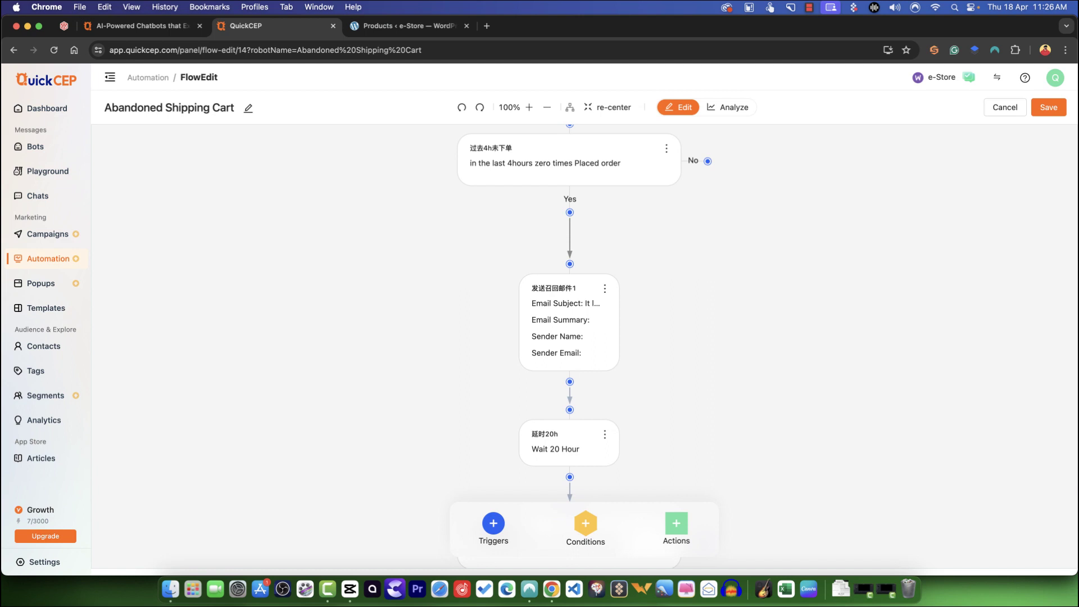
# Step: Open the first recall email action and examine its sender fields and full email template preview
pyautogui.click(569, 322)
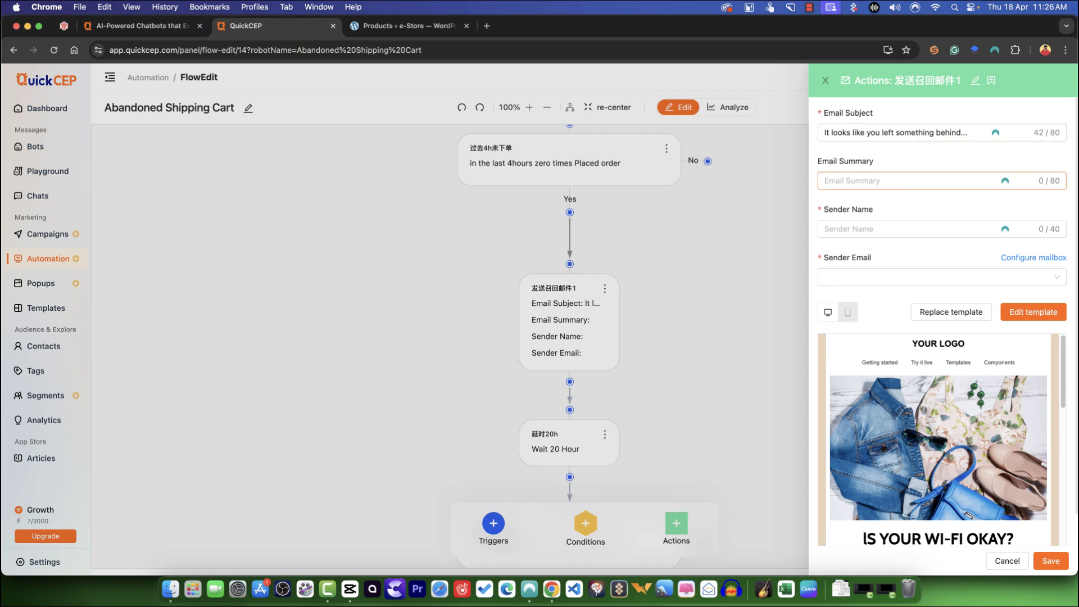
pyautogui.scroll(-10, 938, 427)
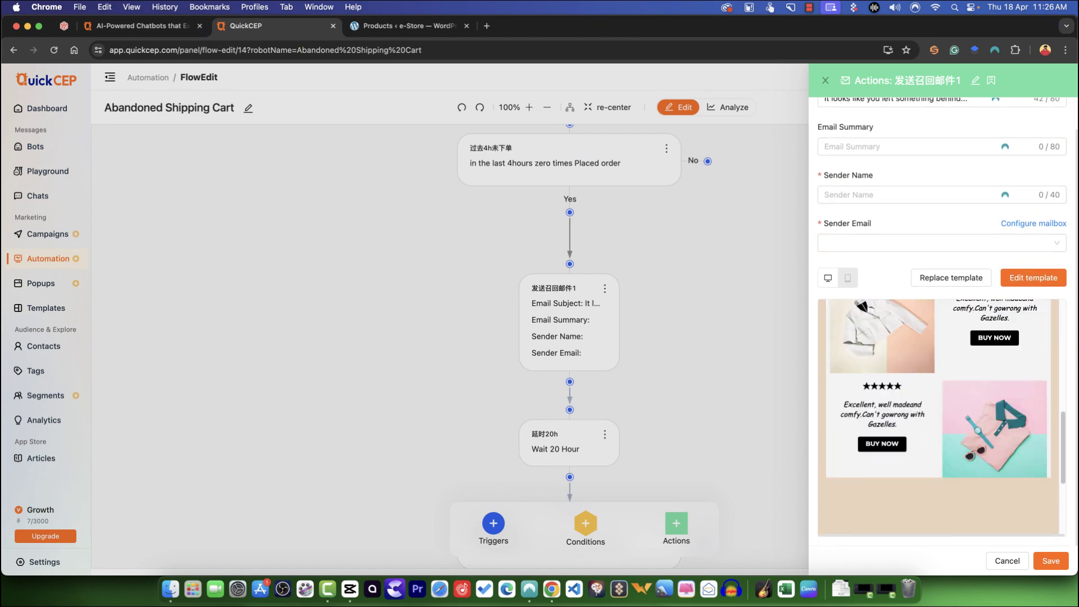
pyautogui.scroll(10, 939, 417)
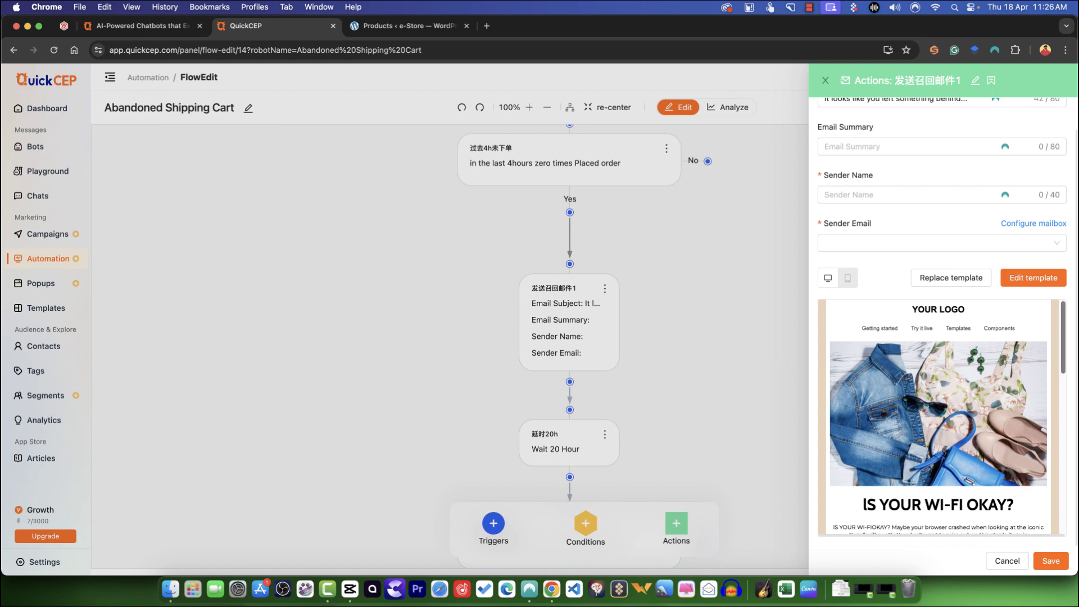
pyautogui.scroll(-5, 938, 416)
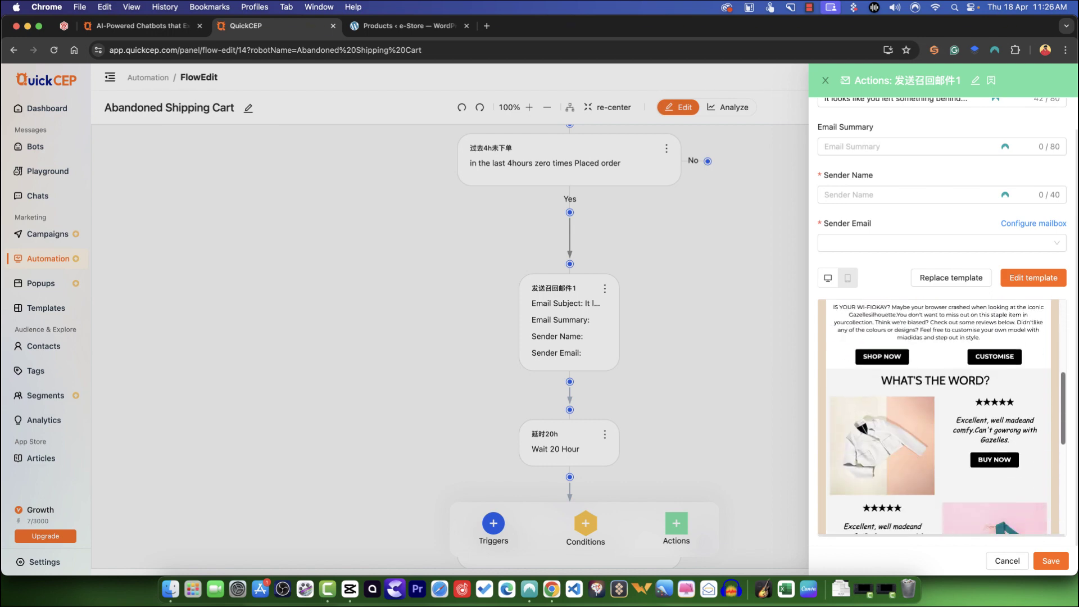
# Step: Review the recall email's template preview from header to footer, then leave the workflow editor without saving
pyautogui.scroll(-5, 938, 416)
pyautogui.scroll(10, 939, 416)
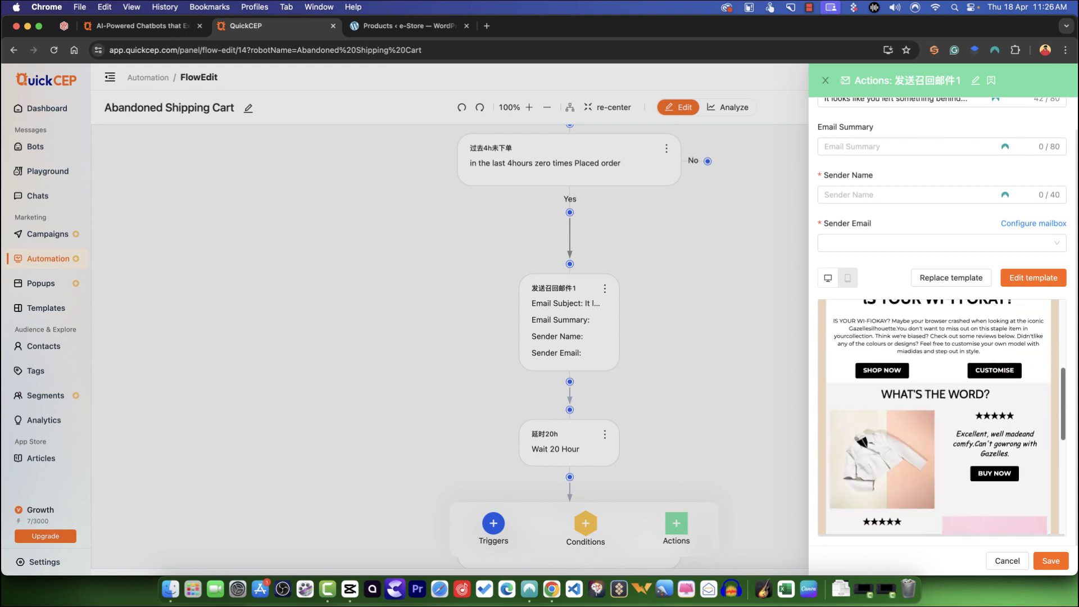
pyautogui.scroll(-10, 939, 416)
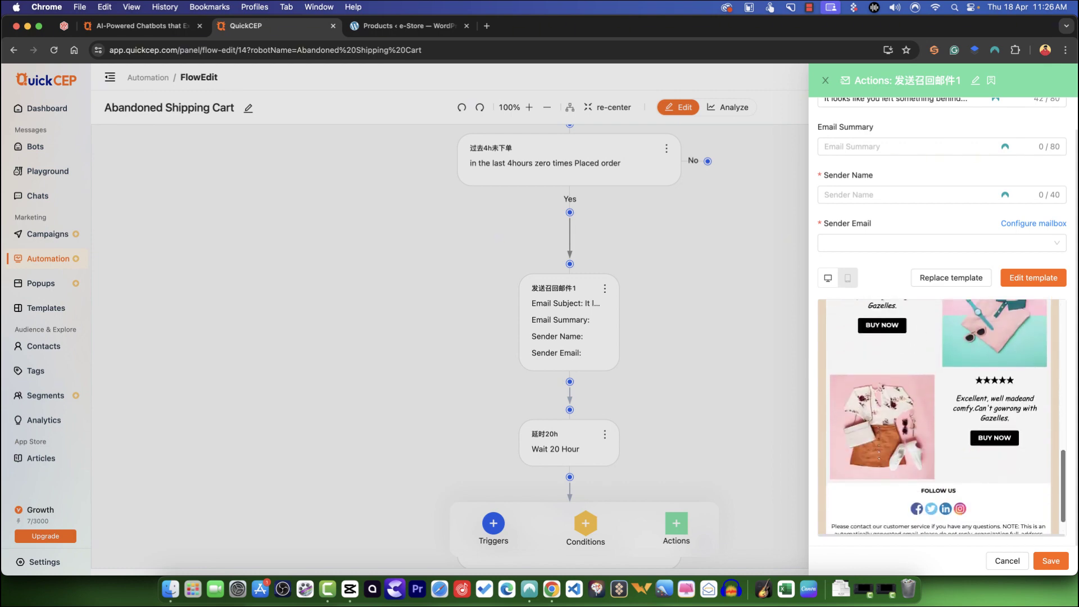
pyautogui.scroll(5, 938, 416)
pyautogui.scroll(5, 938, 416)
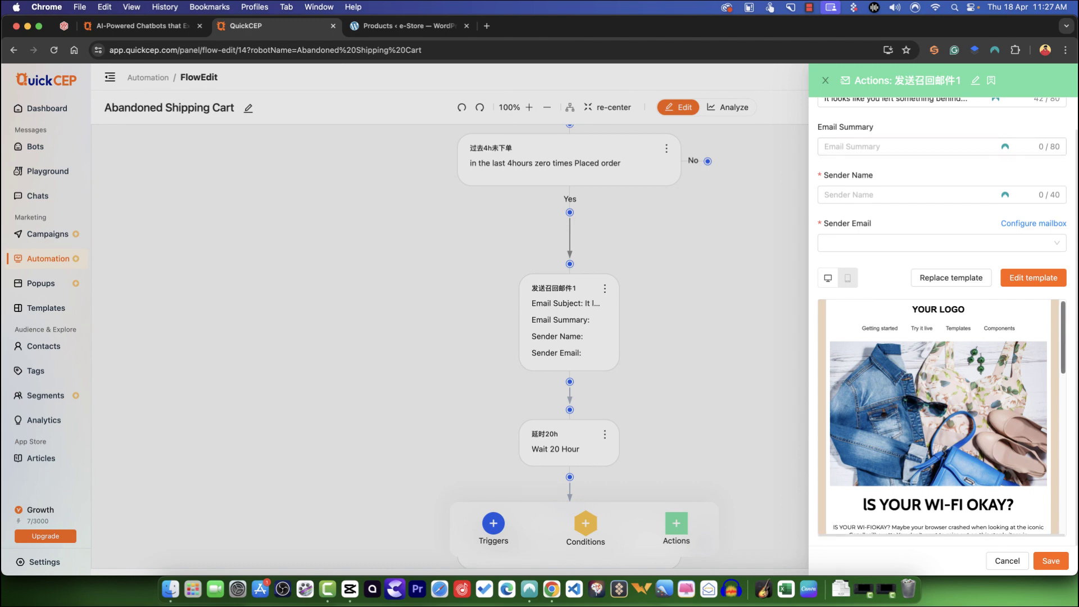
pyautogui.scroll(-7, 939, 417)
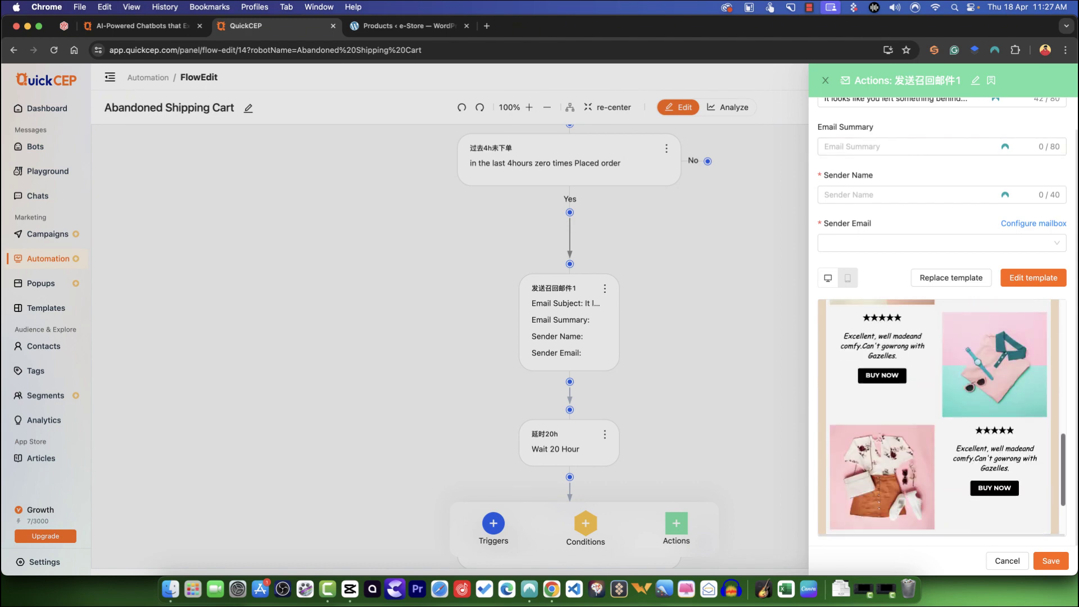
pyautogui.scroll(7, 938, 417)
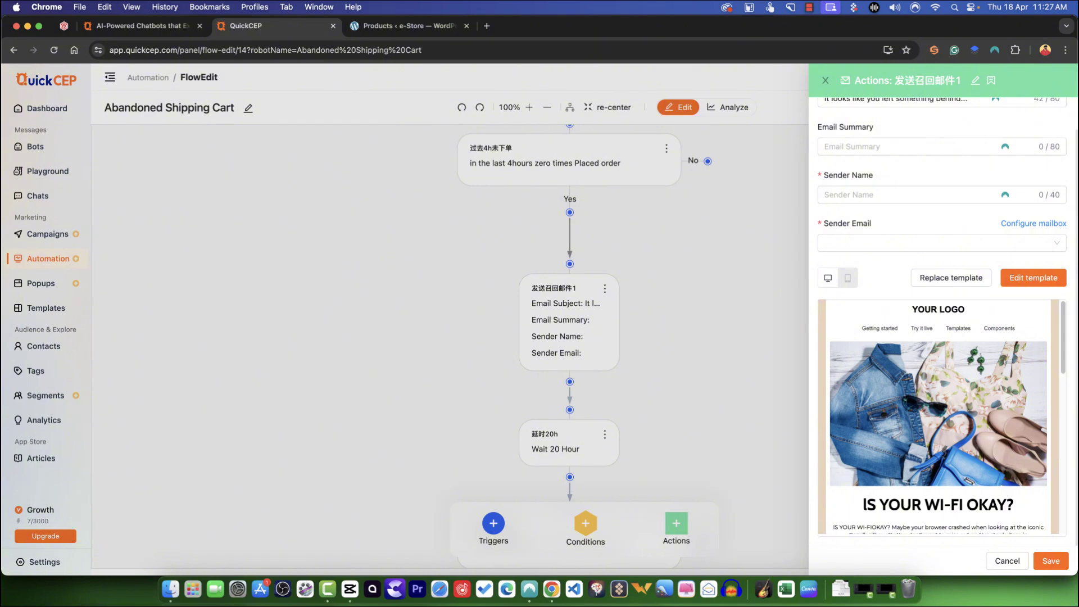
pyautogui.press('Escape')
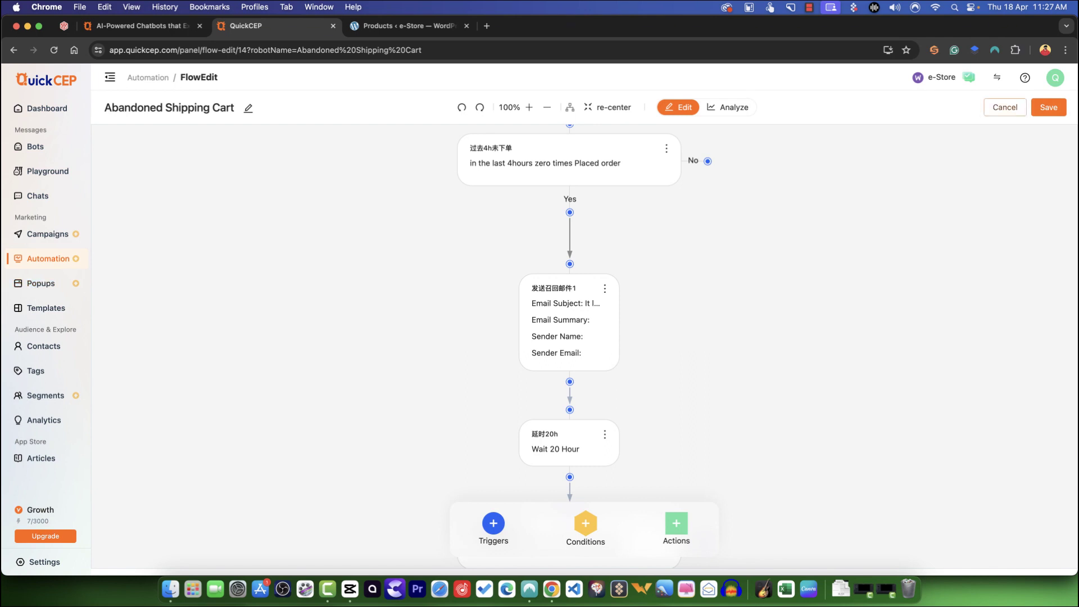
pyautogui.click(1005, 108)
pyautogui.moveTo(551, 219)
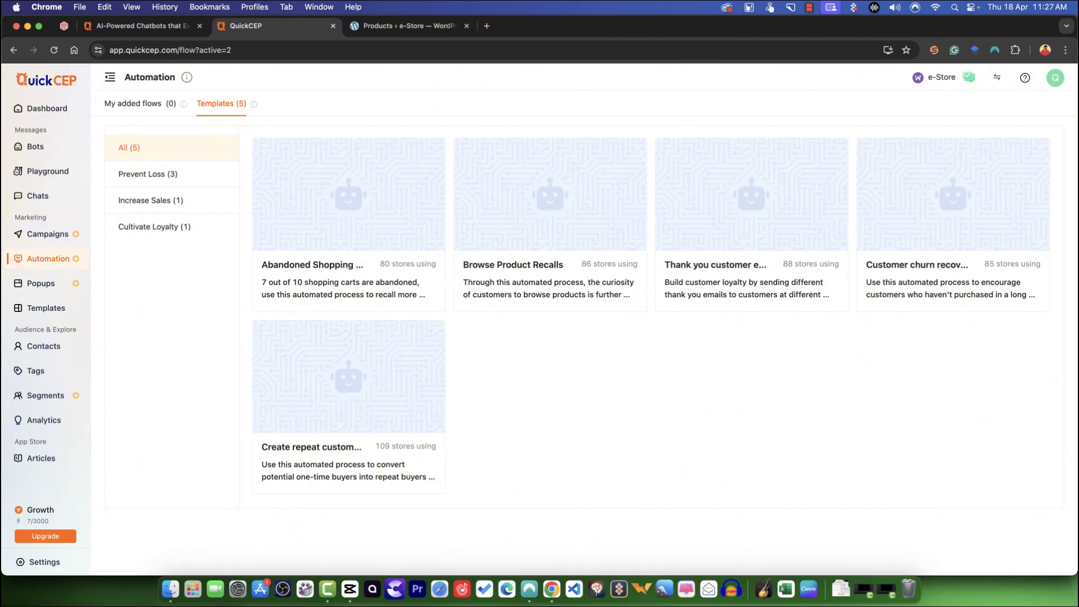
# Step: Open the popup templates and view the settings of the Ask for email-Show discount 1 template without creating a popup
pyautogui.click(41, 284)
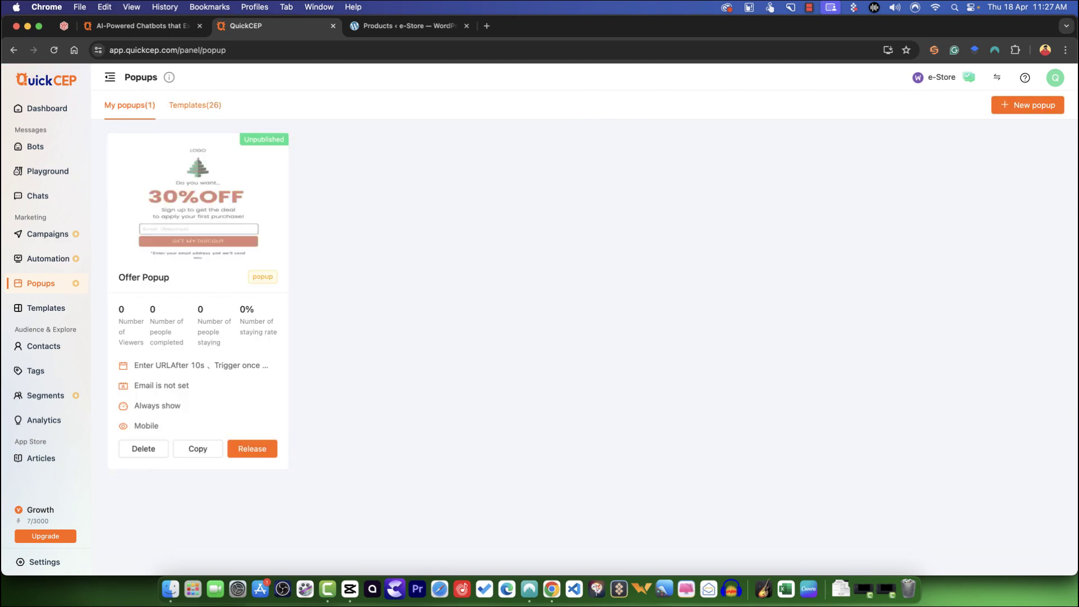
pyautogui.click(195, 105)
pyautogui.click(197, 239)
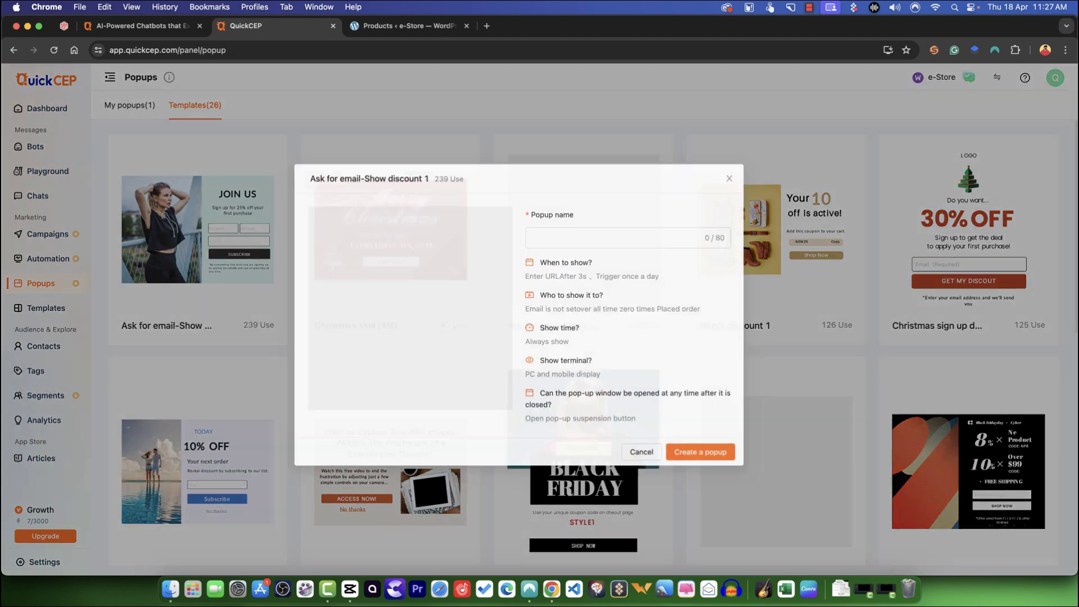
pyautogui.press('Escape')
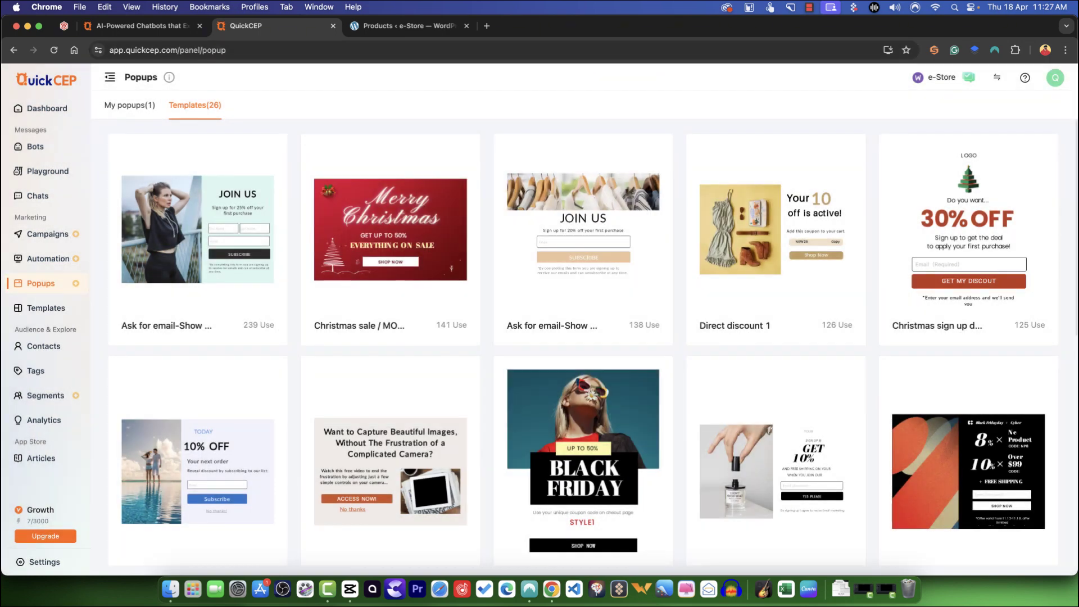
# Step: Try to release the unpublished Offer Popup
pyautogui.click(130, 105)
pyautogui.click(252, 448)
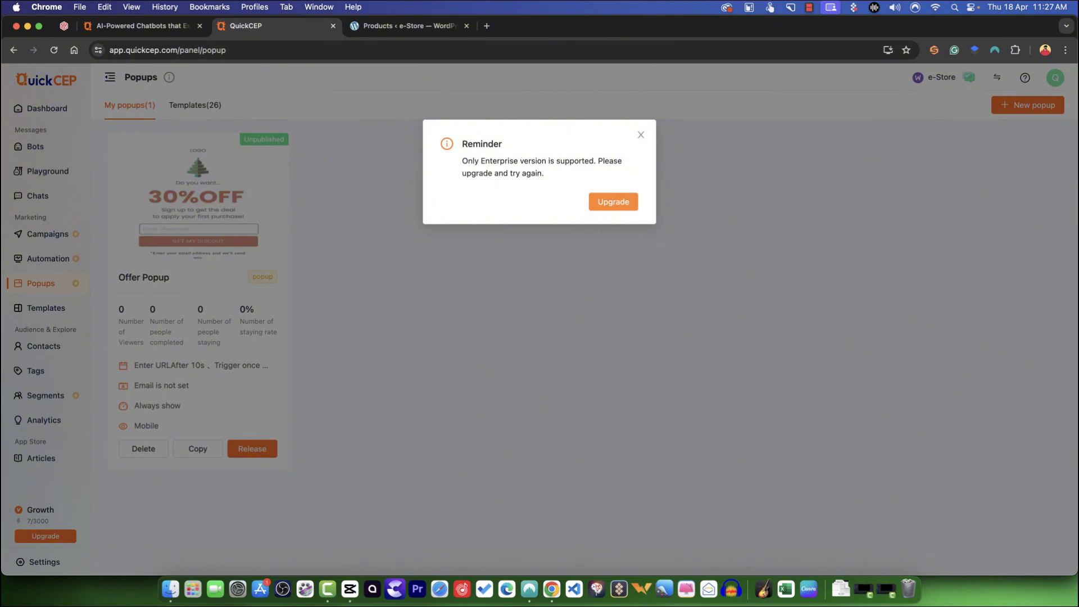
pyautogui.click(640, 135)
# Step: Browse the popup templates and examine the display settings of the Sign Up Discount template, then close it without creating a popup
pyautogui.click(195, 105)
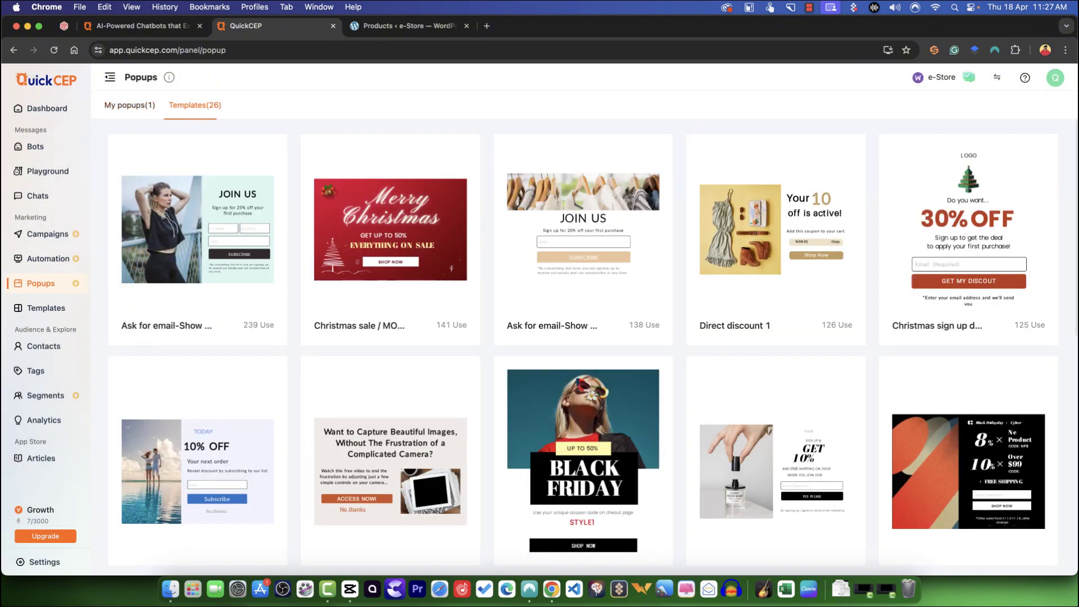
pyautogui.click(130, 106)
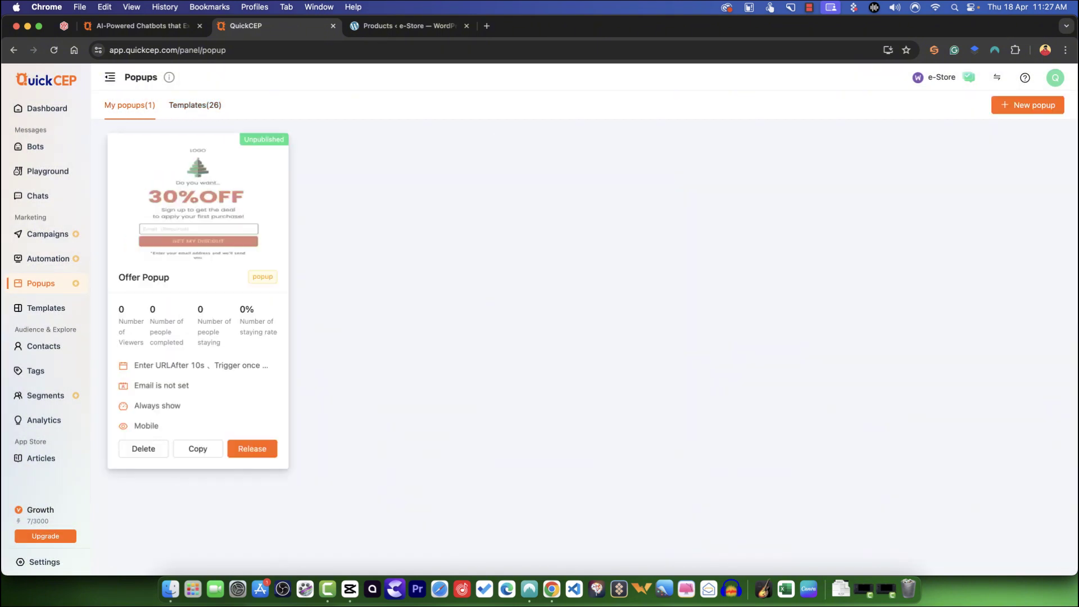
pyautogui.click(195, 105)
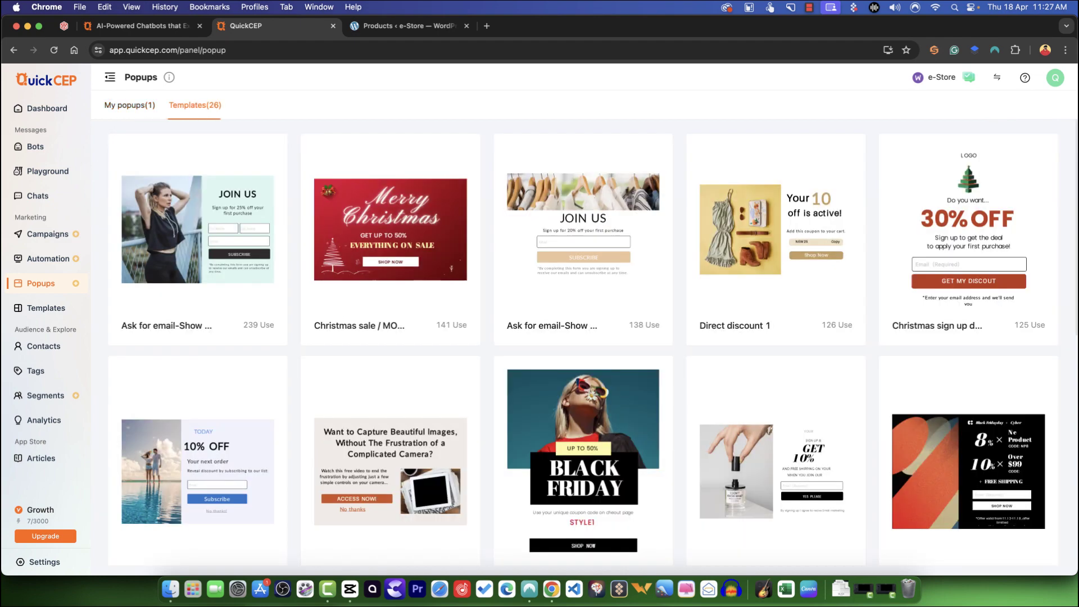
pyautogui.scroll(-3, 776, 338)
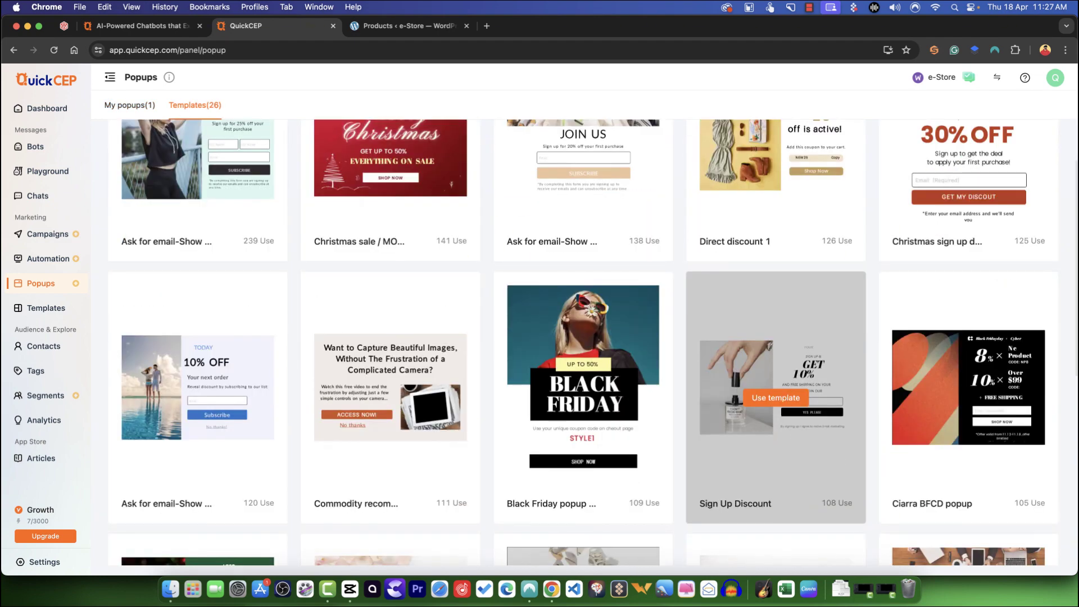
pyautogui.click(775, 397)
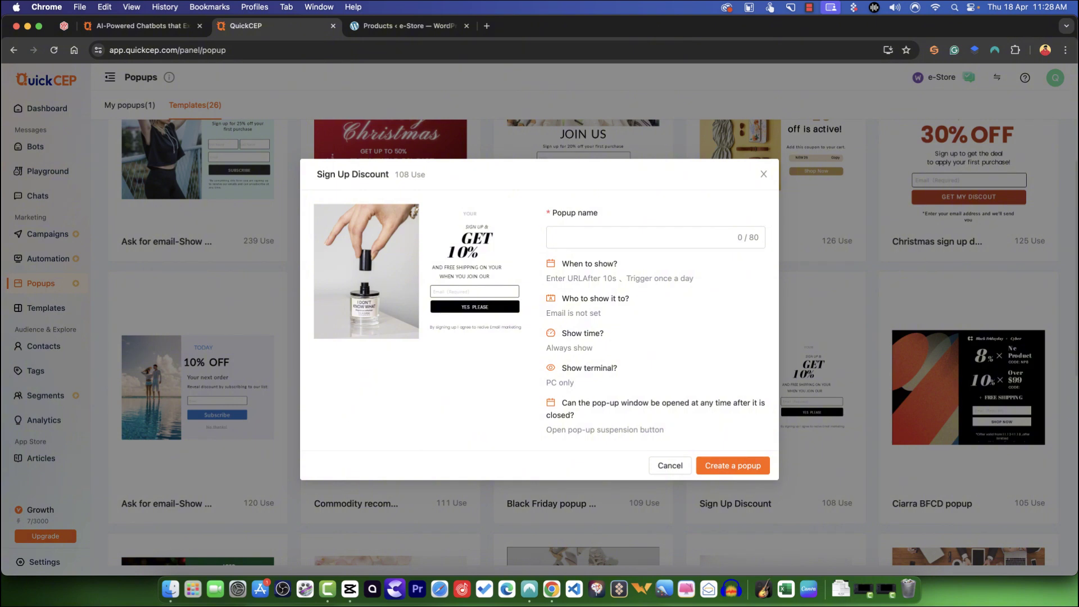
pyautogui.click(670, 465)
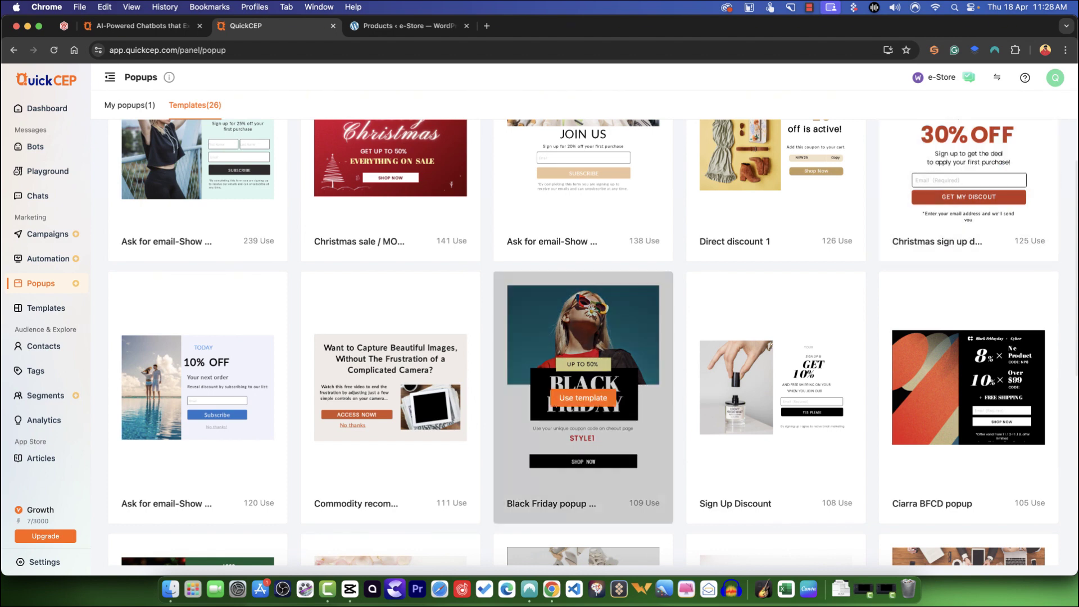
# Step: View the saved SMS templates in the Templates section and return to the email templates
pyautogui.click(46, 308)
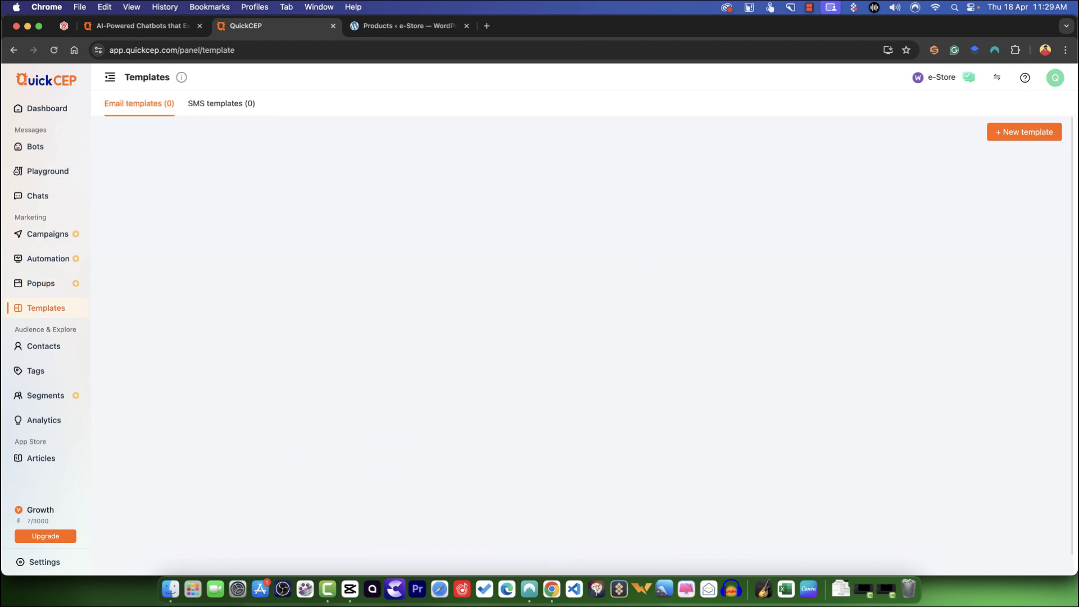
pyautogui.click(221, 103)
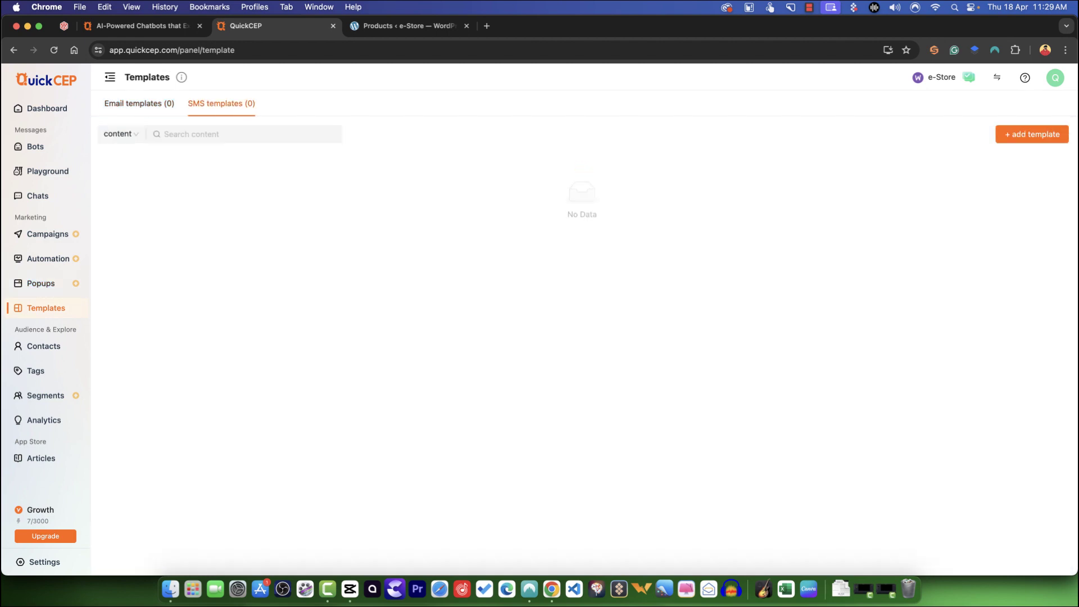
pyautogui.click(139, 103)
# Step: Check the Manual drag and HTML types offered for a new email template, then cancel its creation
pyautogui.click(1028, 132)
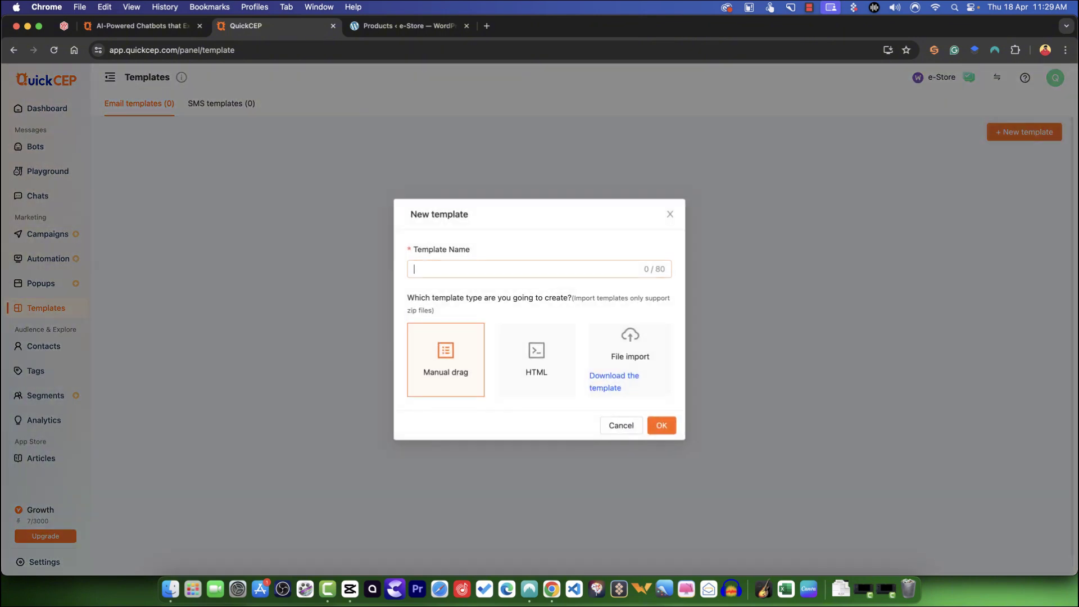
pyautogui.click(536, 360)
pyautogui.click(446, 360)
pyautogui.click(536, 360)
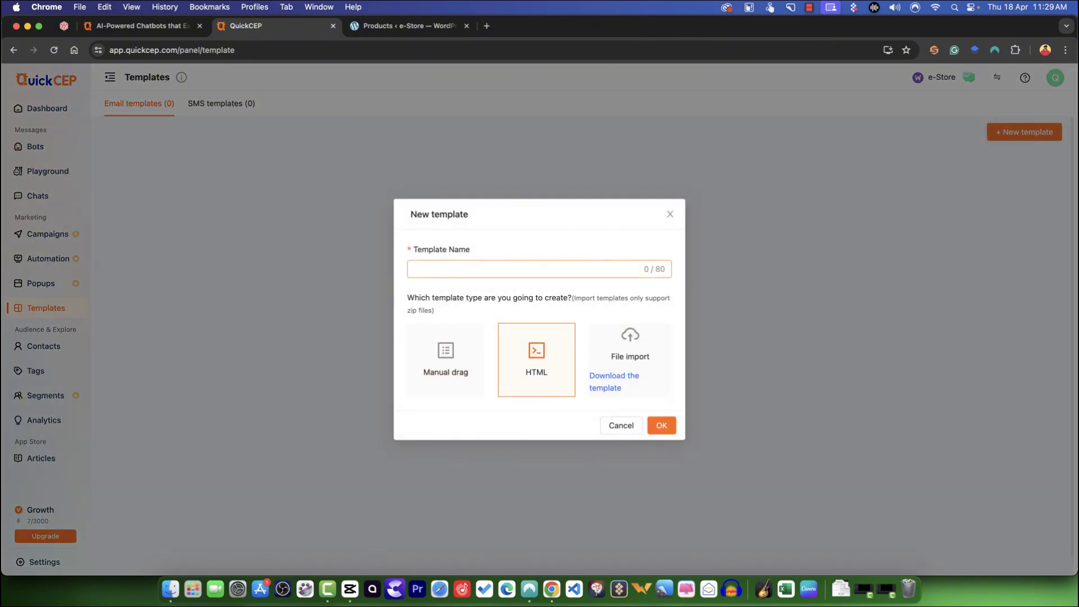
pyautogui.click(621, 425)
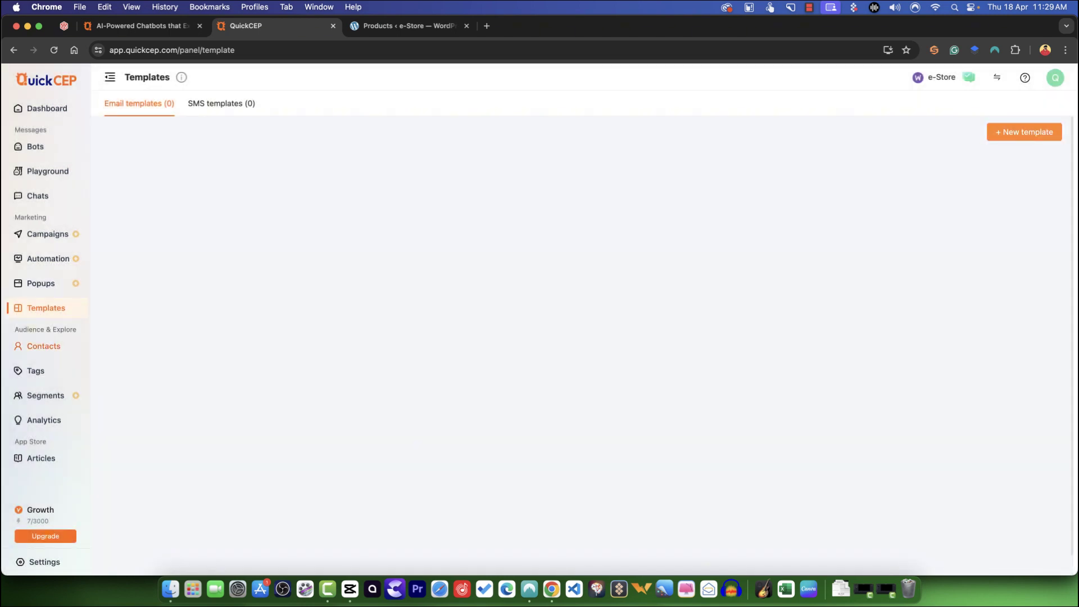
# Step: Create an email template named Abandon Cart with the Manual drag type
pyautogui.click(1024, 132)
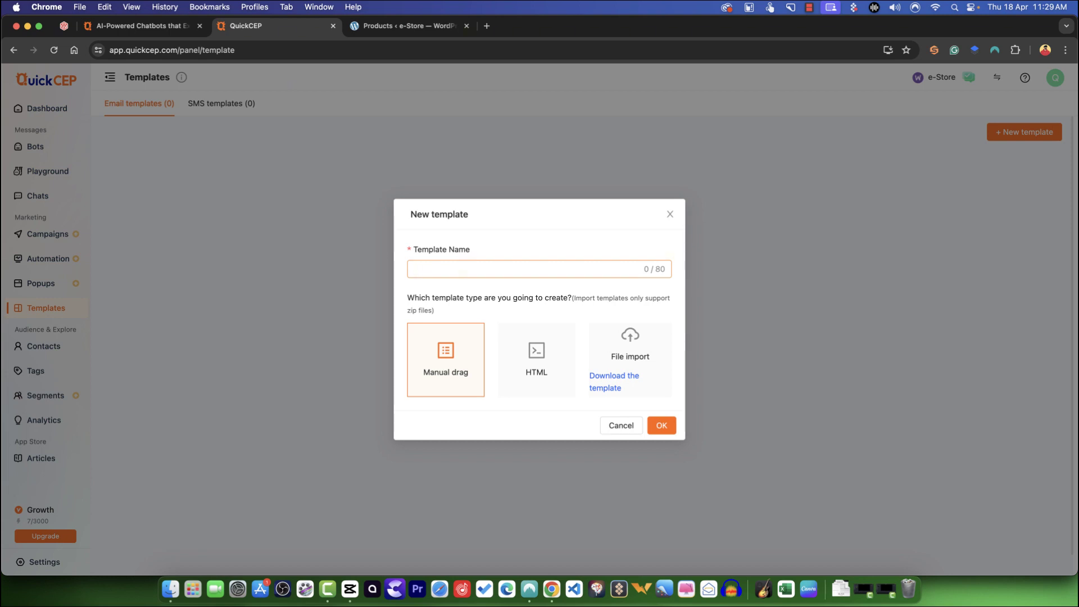
pyautogui.write('Abo')
pyautogui.press('BackSpace')
pyautogui.write('andon Cart')
pyautogui.click(662, 426)
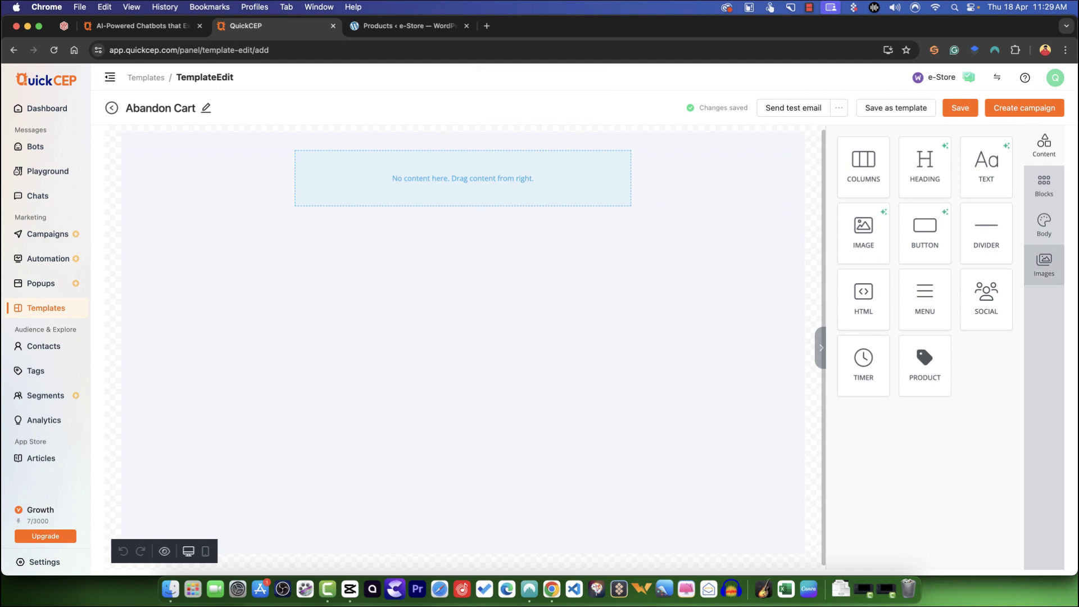
# Step: Add a blank single-column row below the existing empty row of the email
pyautogui.click(1043, 185)
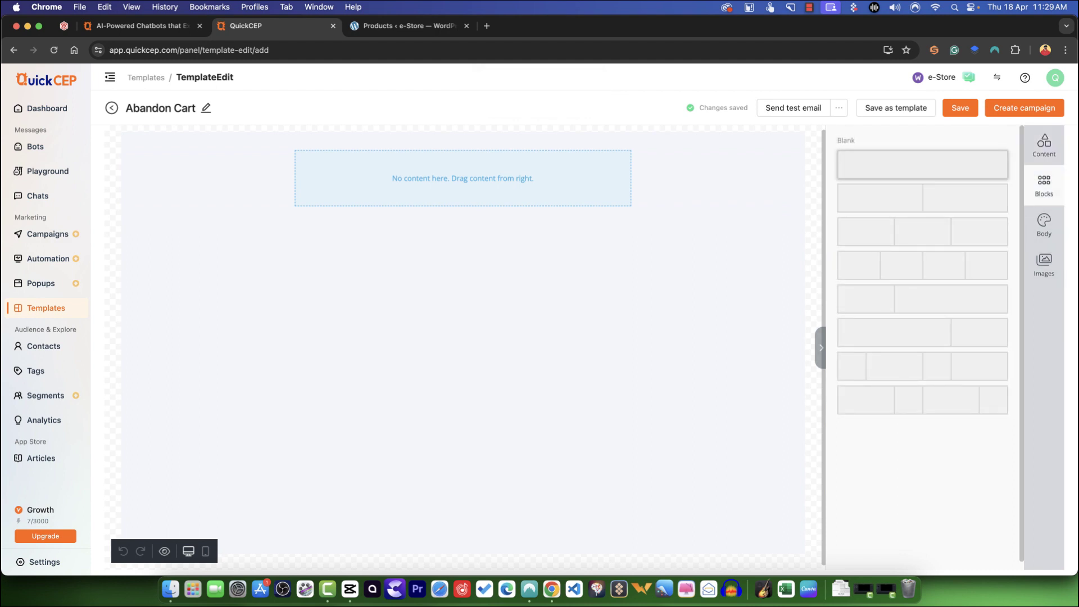
pyautogui.moveTo(922, 164); pyautogui.dragTo(462, 216)
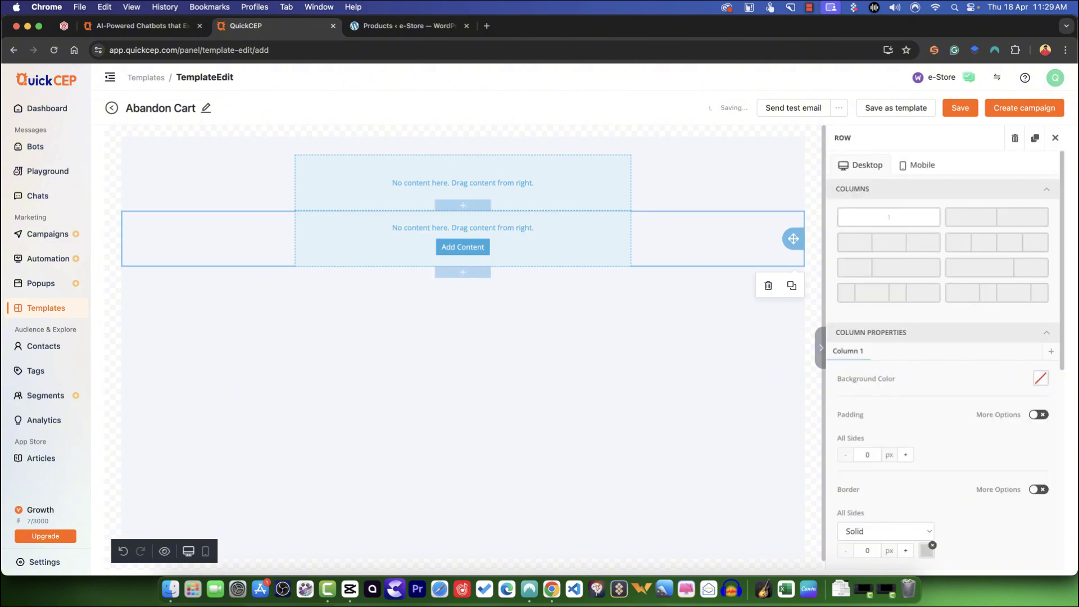
pyautogui.click(1054, 138)
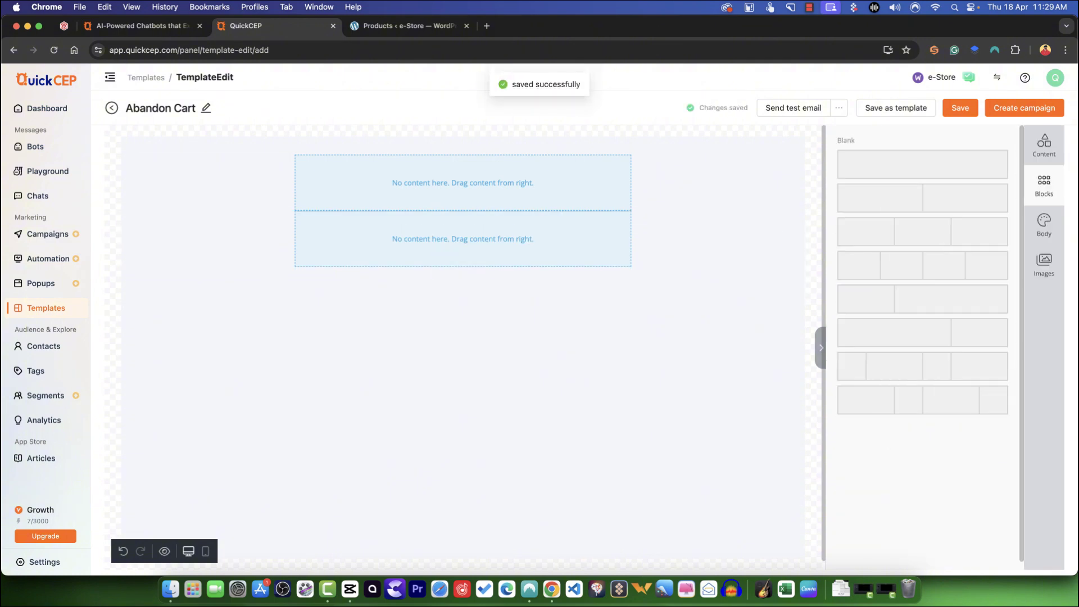
# Step: Place a button in the email's lower row and a heading in the row above it
pyautogui.click(1045, 145)
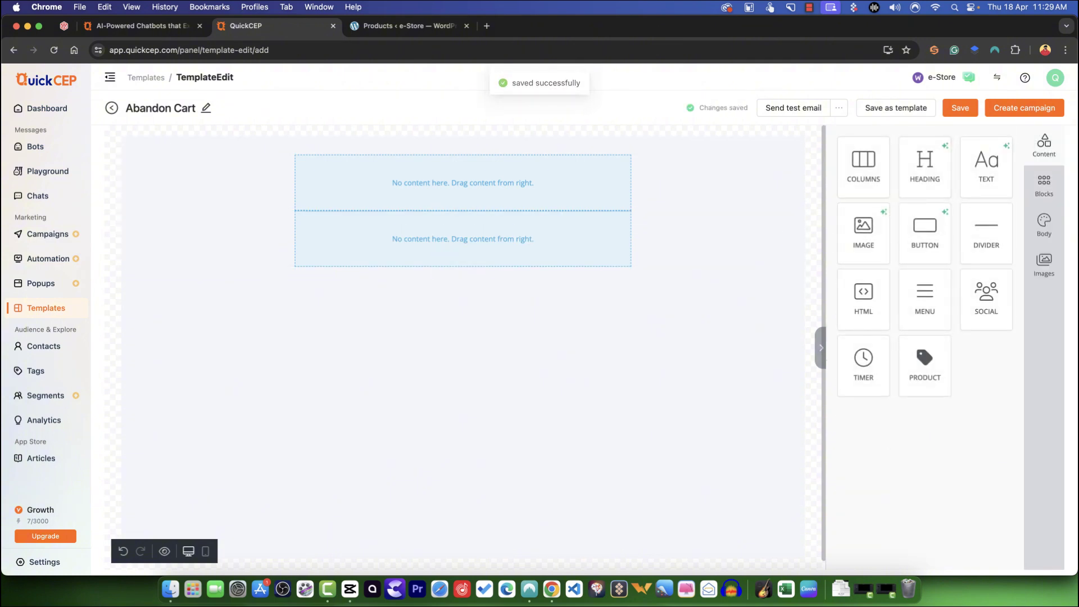
pyautogui.moveTo(924, 231); pyautogui.dragTo(463, 230)
pyautogui.moveTo(925, 163); pyautogui.dragTo(494, 183)
# Step: Set the heading's type to H2 and its font family to Arial Black
pyautogui.click(359, 169)
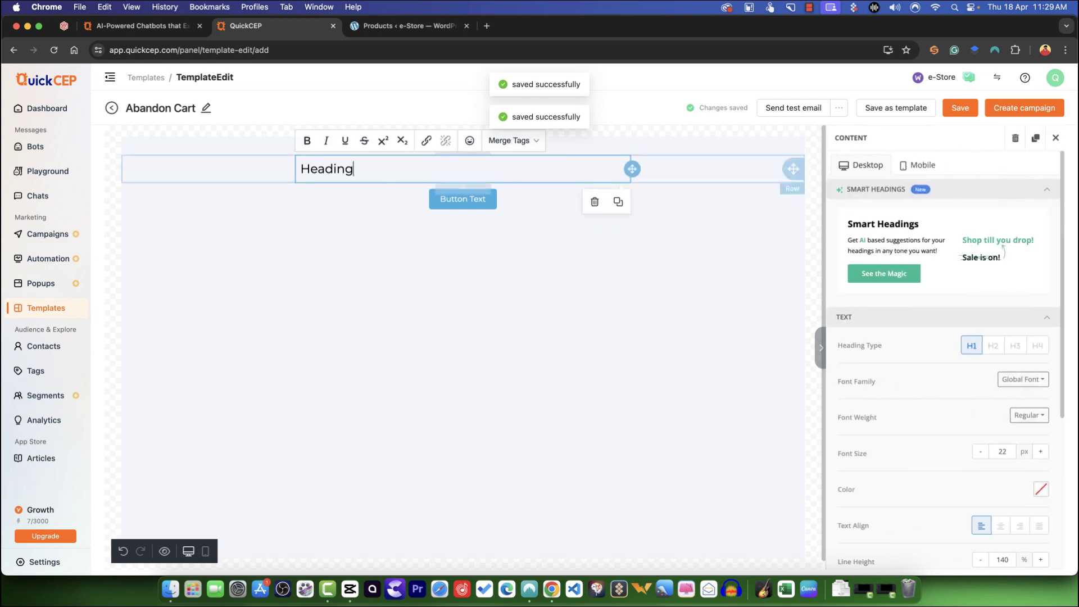
pyautogui.scroll(-1, 993, 337)
pyautogui.click(993, 333)
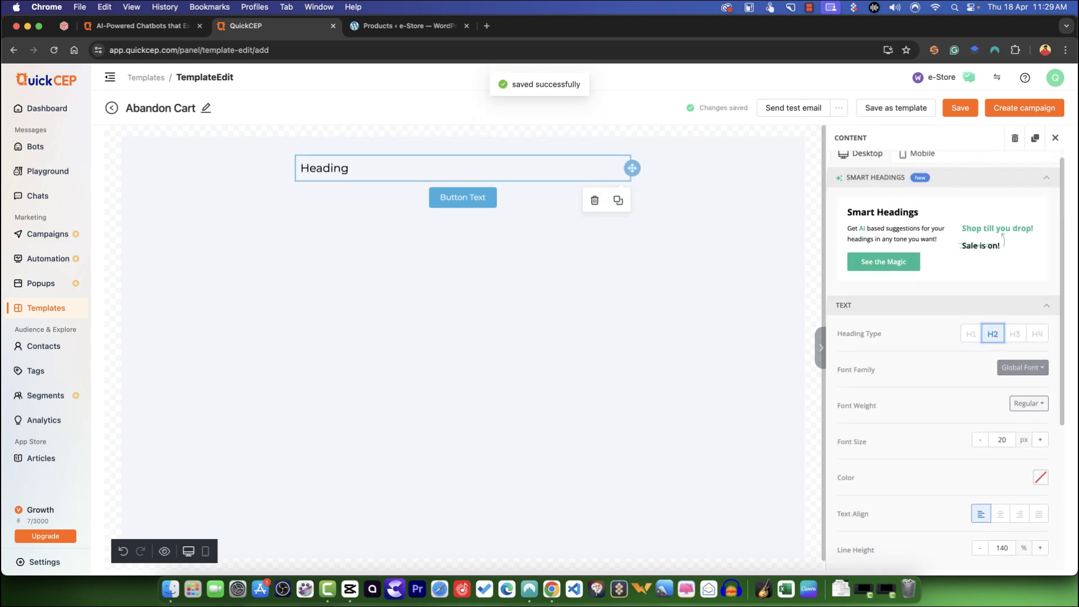
pyautogui.click(1022, 367)
pyautogui.click(990, 437)
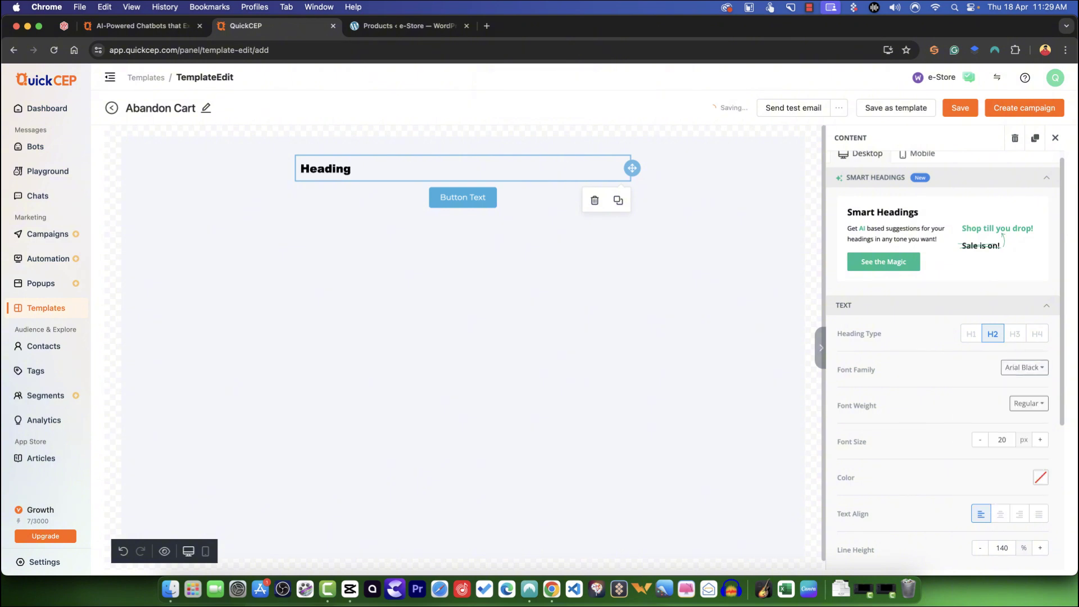
# Step: Set the heading's font size to 26 px and centre its text
pyautogui.scroll(-3, 990, 394)
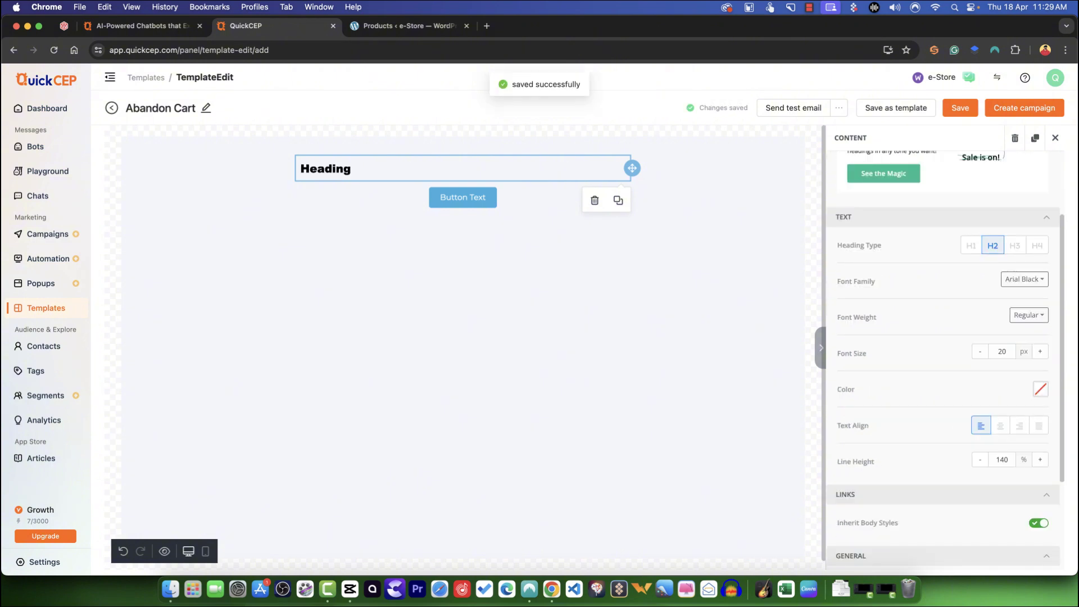
pyautogui.click(1040, 351)
pyautogui.click(1040, 352)
pyautogui.click(1040, 351)
pyautogui.click(1040, 351)
pyautogui.click(1040, 351)
pyautogui.click(1040, 352)
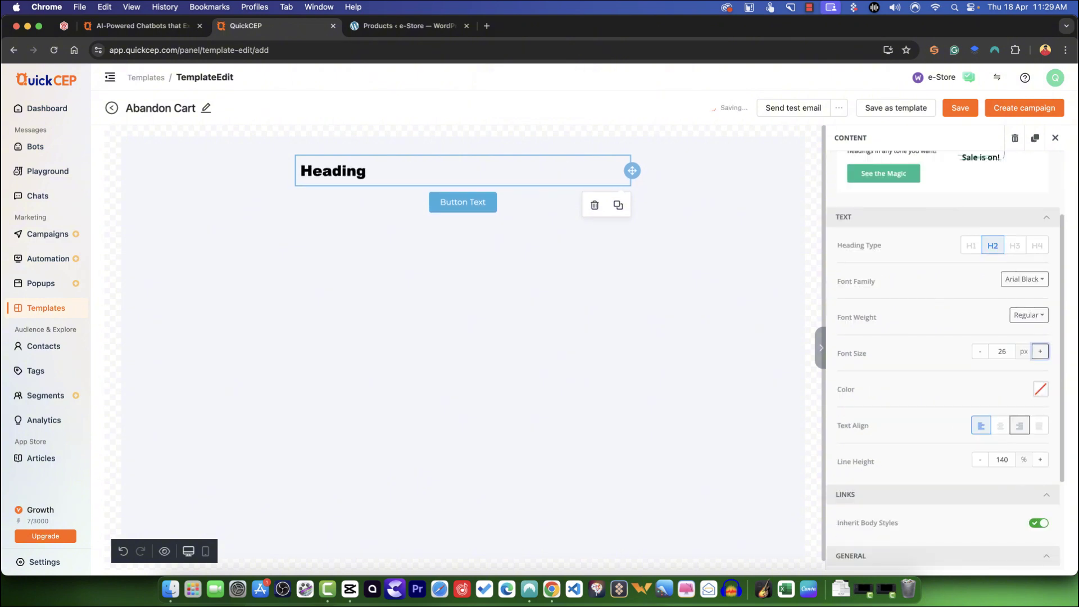
pyautogui.click(1040, 389)
pyautogui.click(1040, 389)
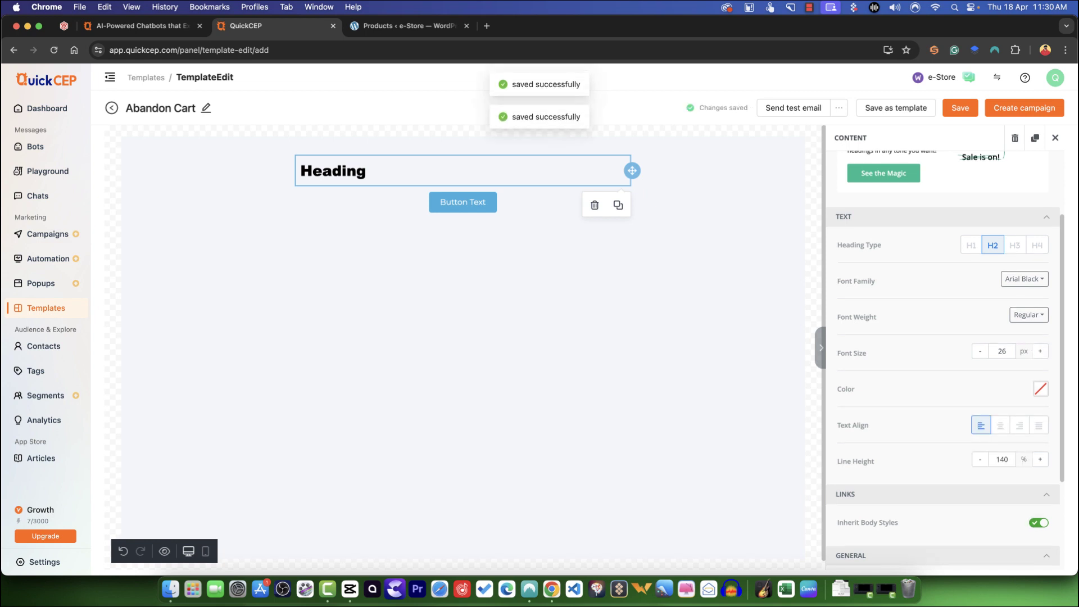
pyautogui.scroll(-3, 1000, 349)
pyautogui.click(1000, 349)
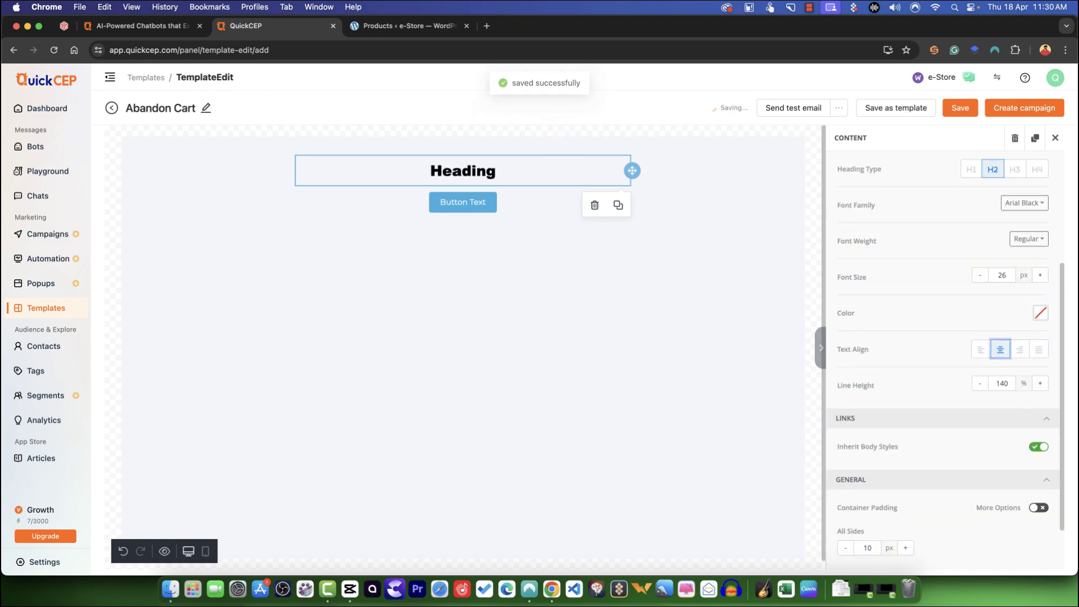
# Step: Check the heading's remaining style settings, open its text for editing, and return to the email templates list
pyautogui.scroll(-2, 1000, 349)
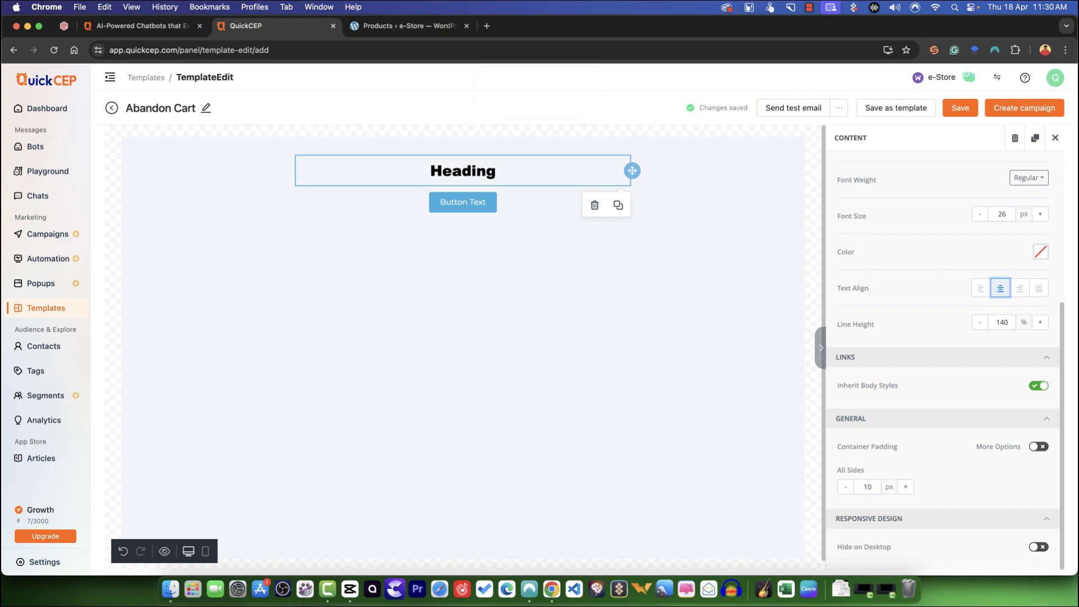
pyautogui.click(478, 202)
pyautogui.click(497, 171)
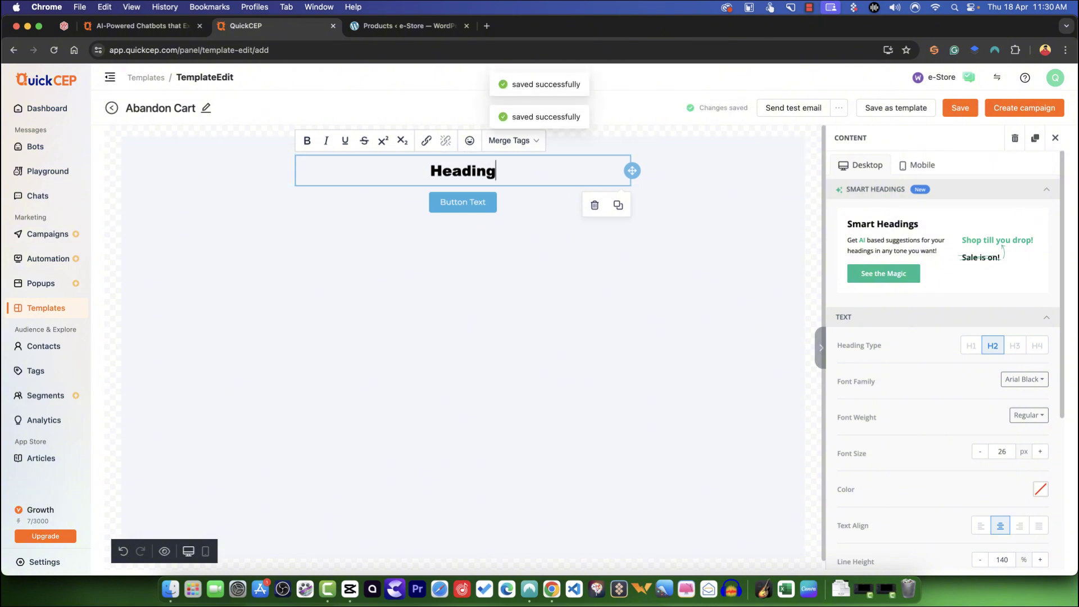
pyautogui.press('Return')
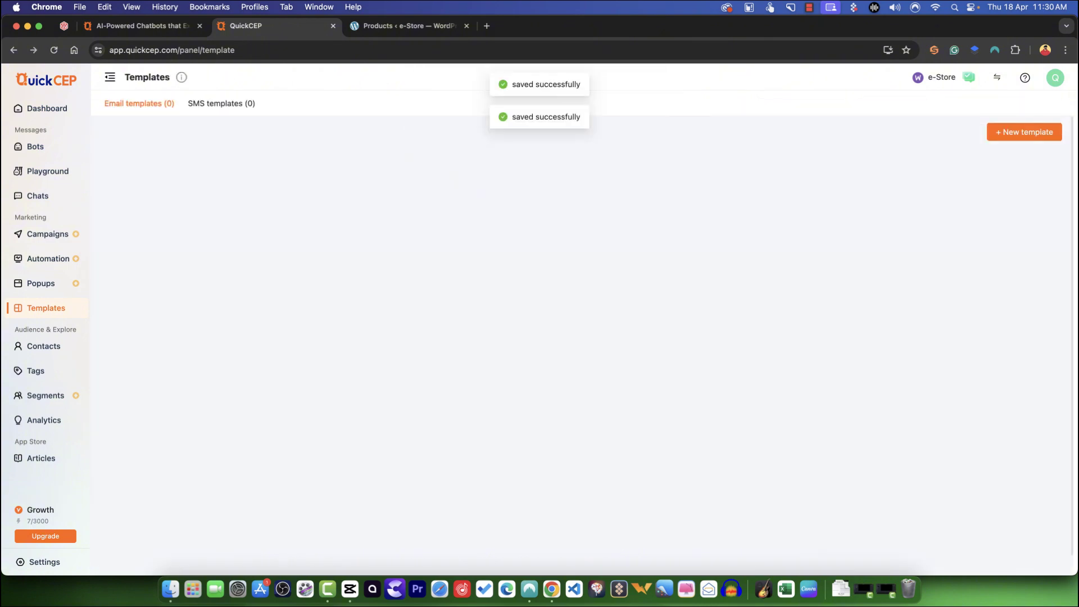
# Step: View the Contacts, Tags and Segments pages of the audience section in turn
pyautogui.click(43, 346)
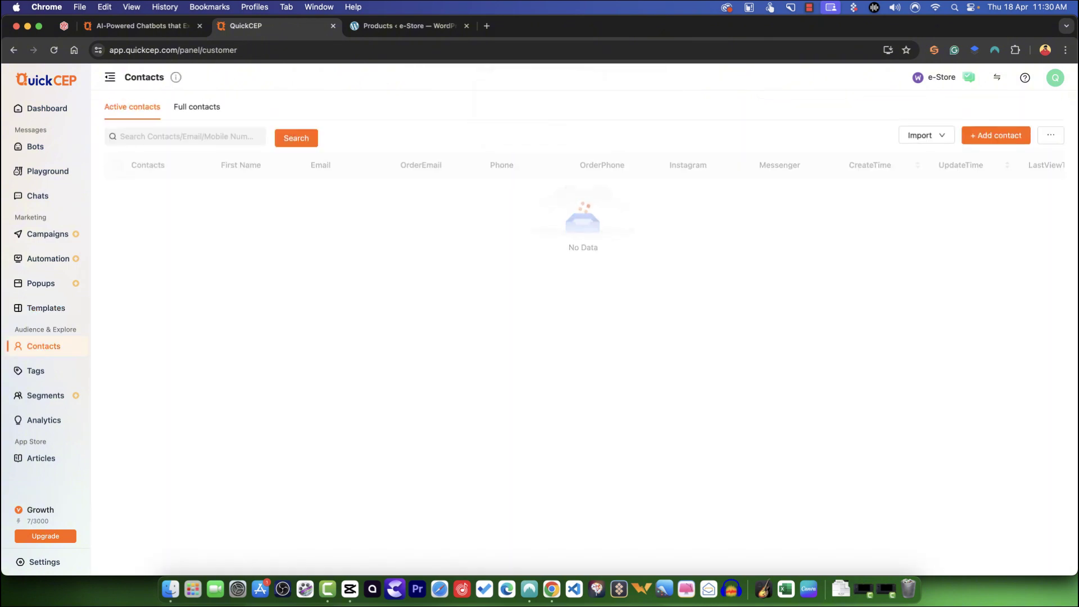
pyautogui.click(36, 371)
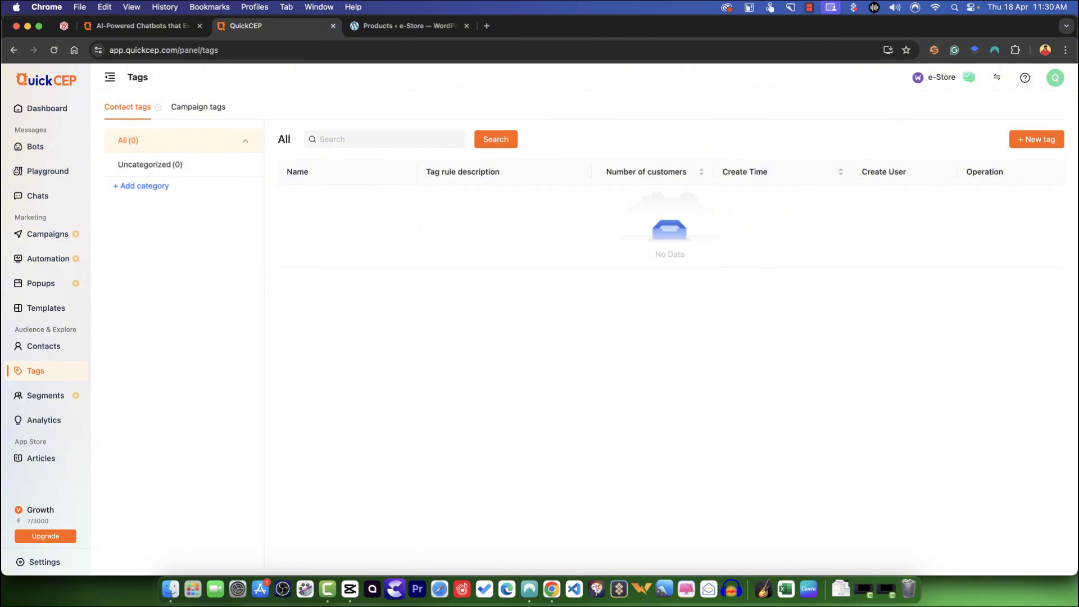
pyautogui.click(46, 395)
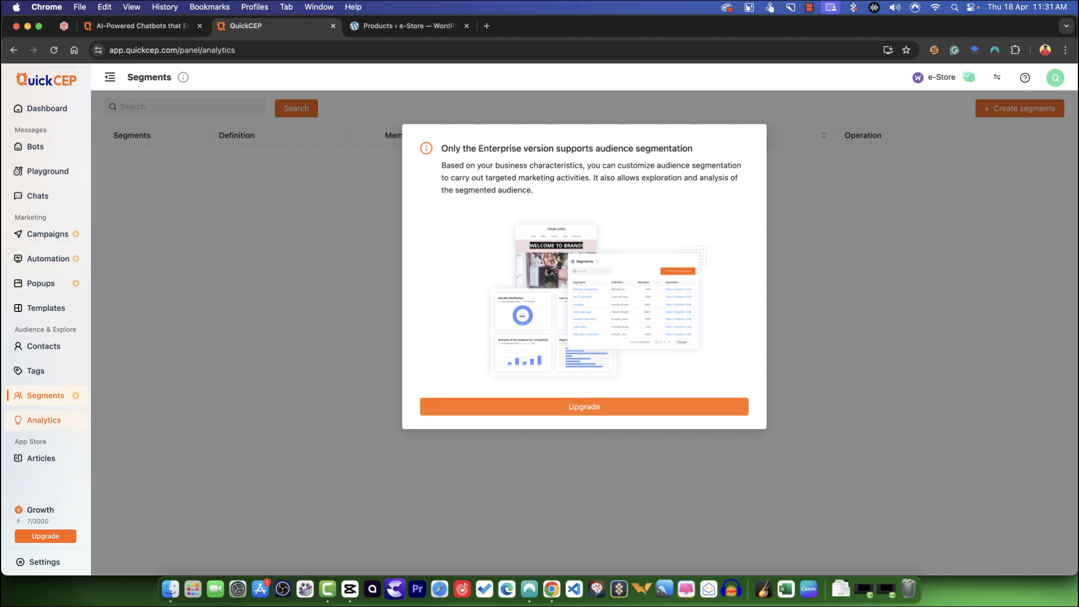
# Step: Open Analytics and examine the Conversation service report, from its session statistics and chart to the Metric Details table
pyautogui.click(40, 420)
pyautogui.moveTo(328, 272)
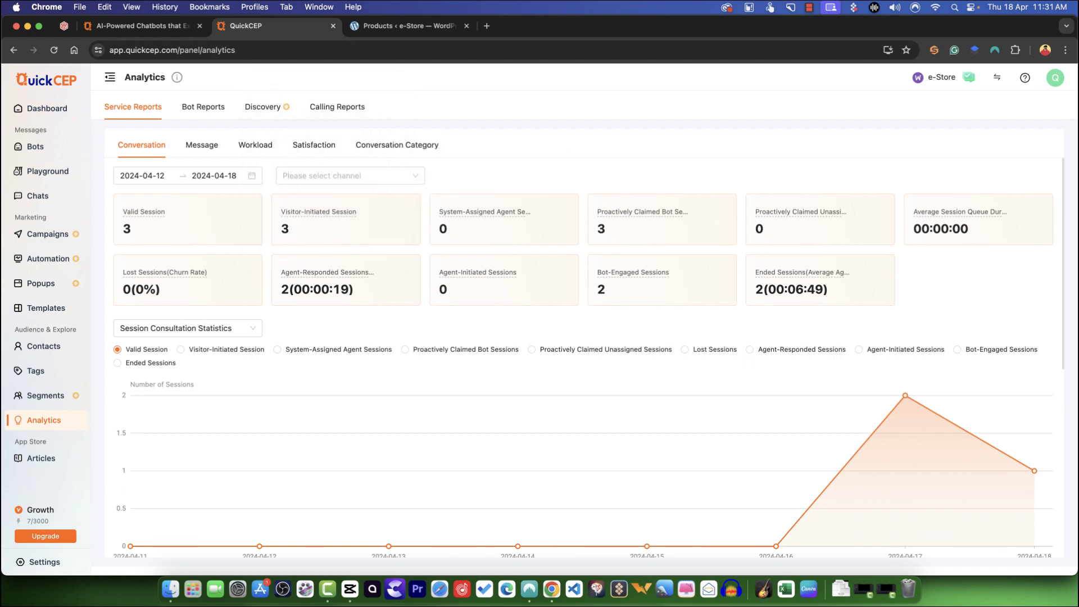
pyautogui.scroll(-5, 517, 270)
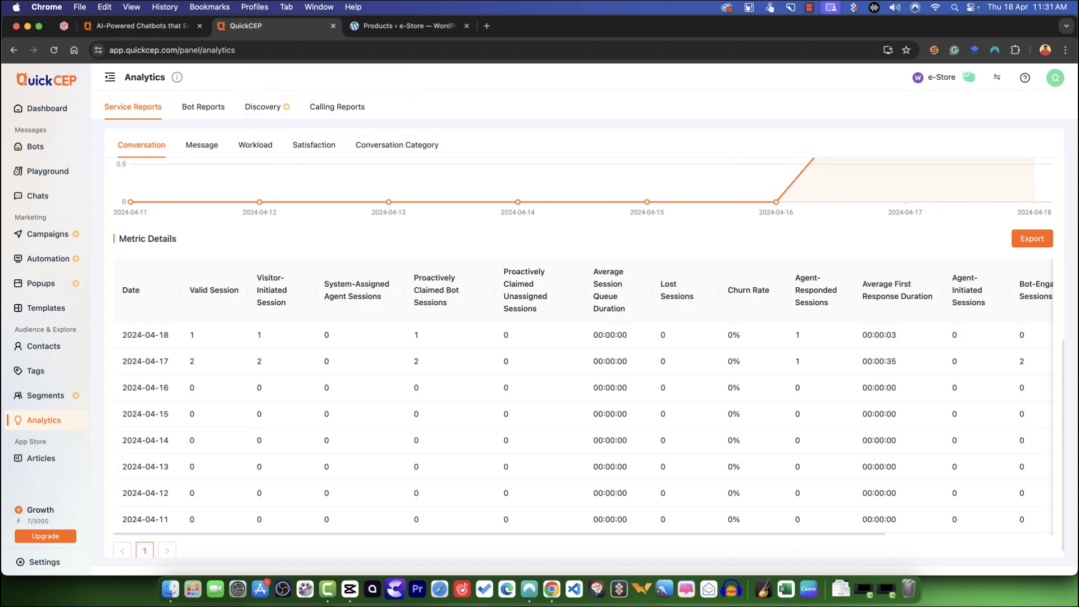
pyautogui.scroll(-2, 583, 358)
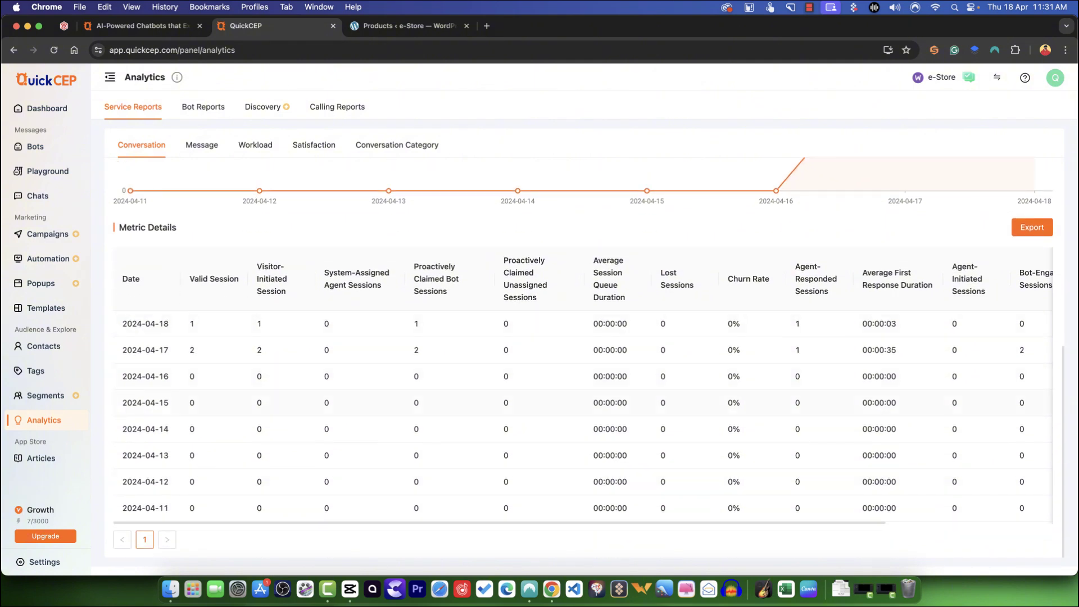
pyautogui.scroll(8, 517, 393)
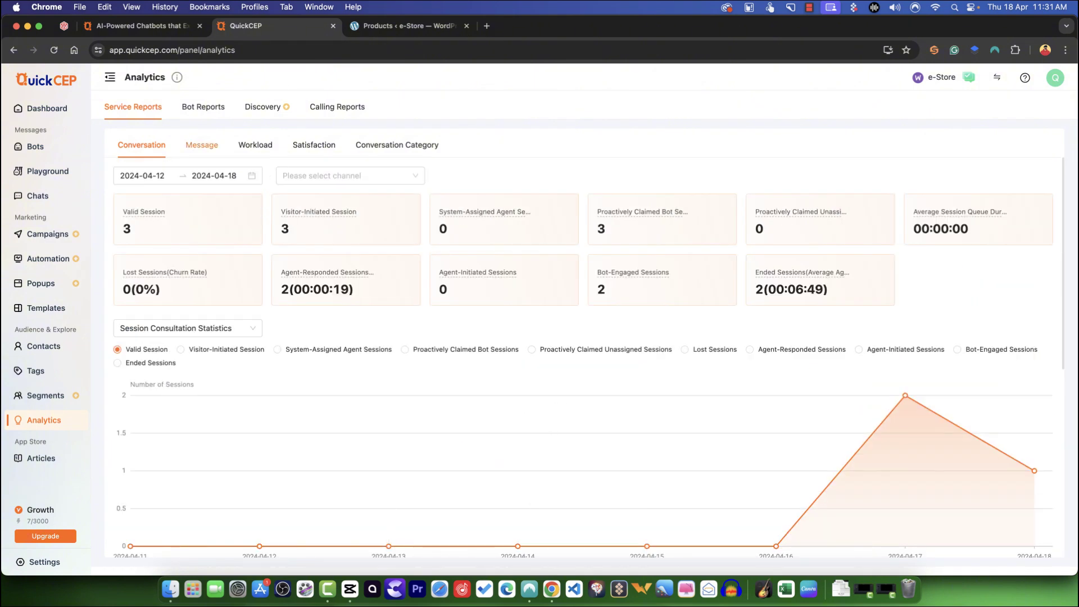
# Step: View the Message, Satisfaction and Conversation Category reports within the service reports
pyautogui.click(202, 145)
pyautogui.click(314, 145)
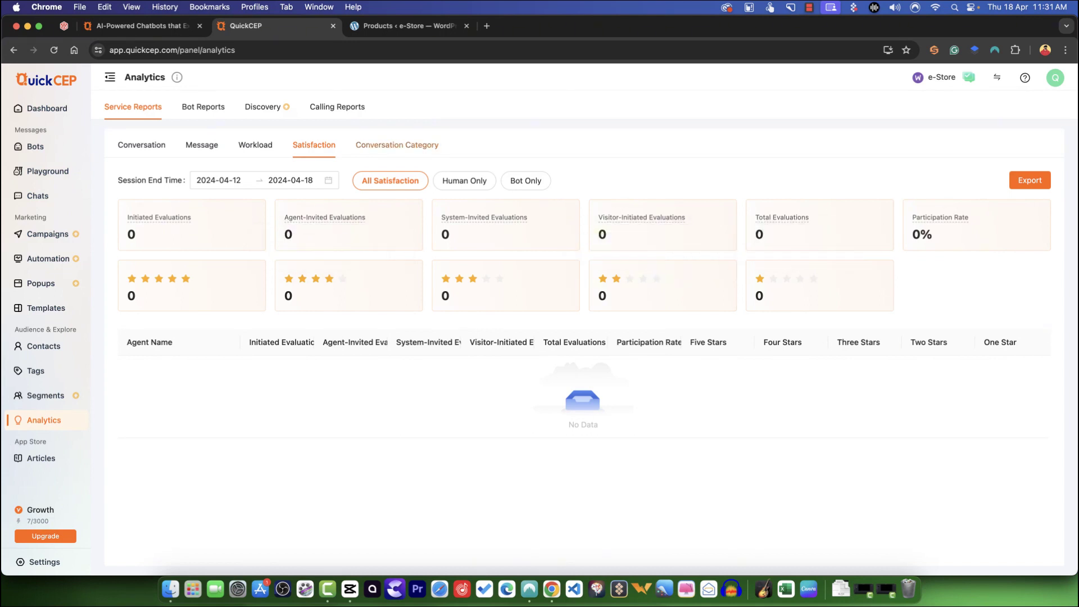
pyautogui.click(396, 145)
# Step: View the Bot Reports, Discovery and Calling Reports sections of Analytics, then return to Bot Reports
pyautogui.click(203, 107)
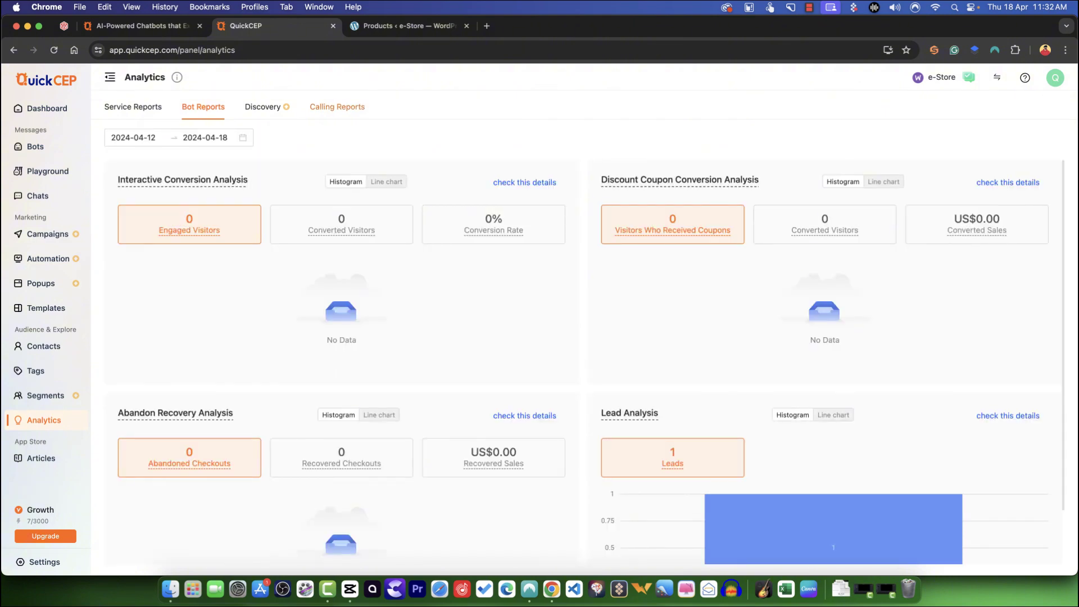
pyautogui.click(267, 107)
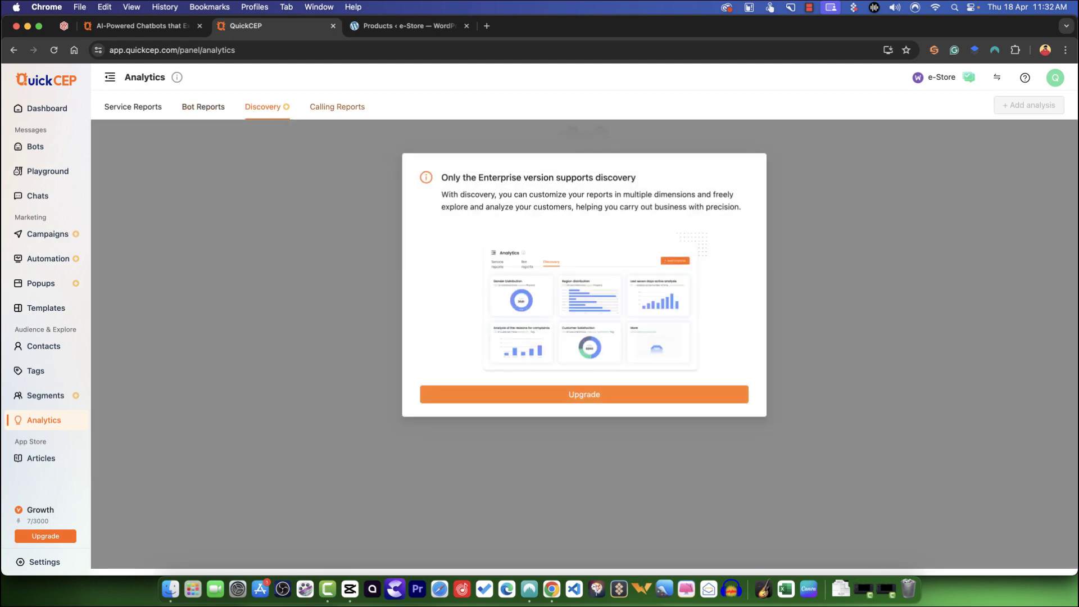
pyautogui.click(337, 107)
pyautogui.click(203, 107)
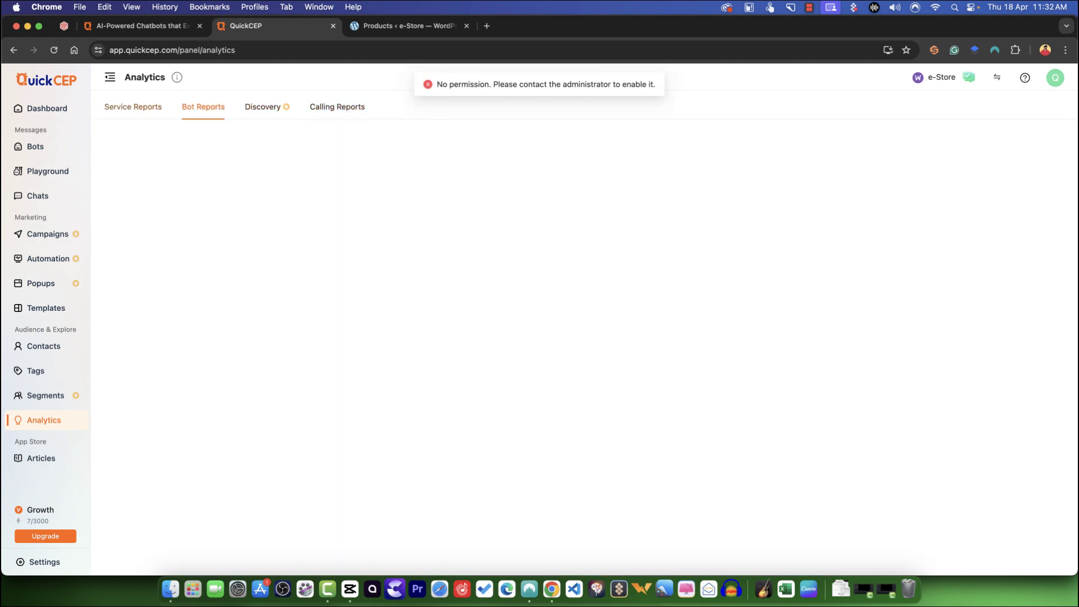